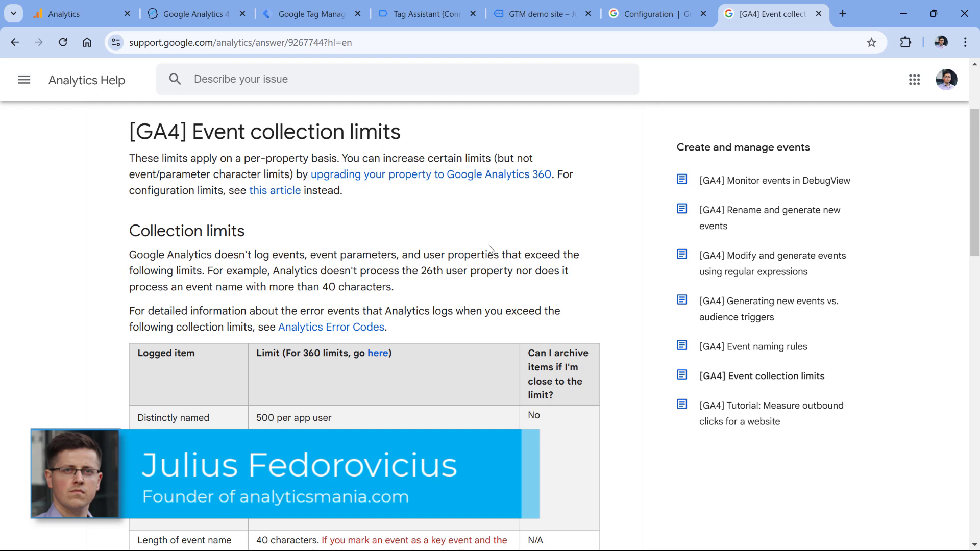
- Highlight the 'Length of event name' note on key events over 40 characters and its _c suffix
scroll(416, 240, down, 5)
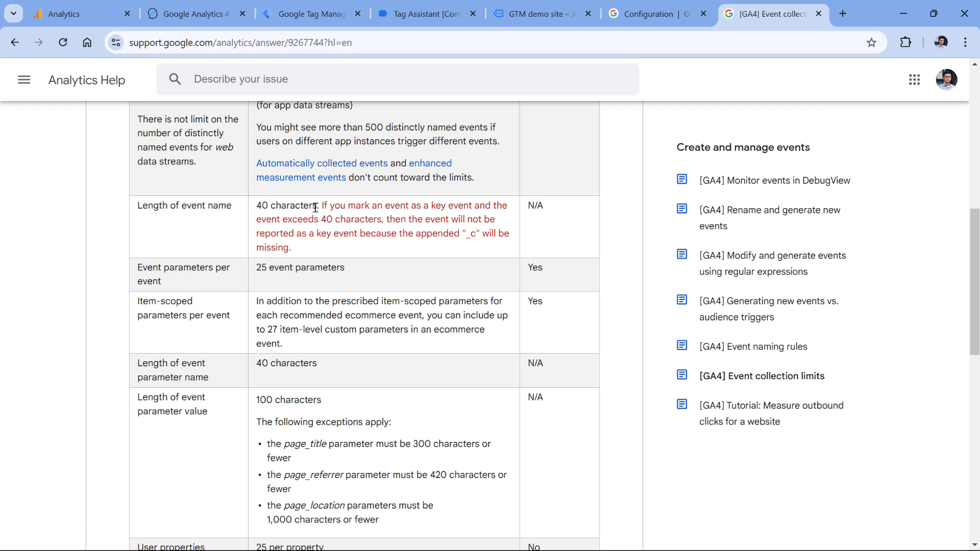
drag(322, 205, 339, 248)
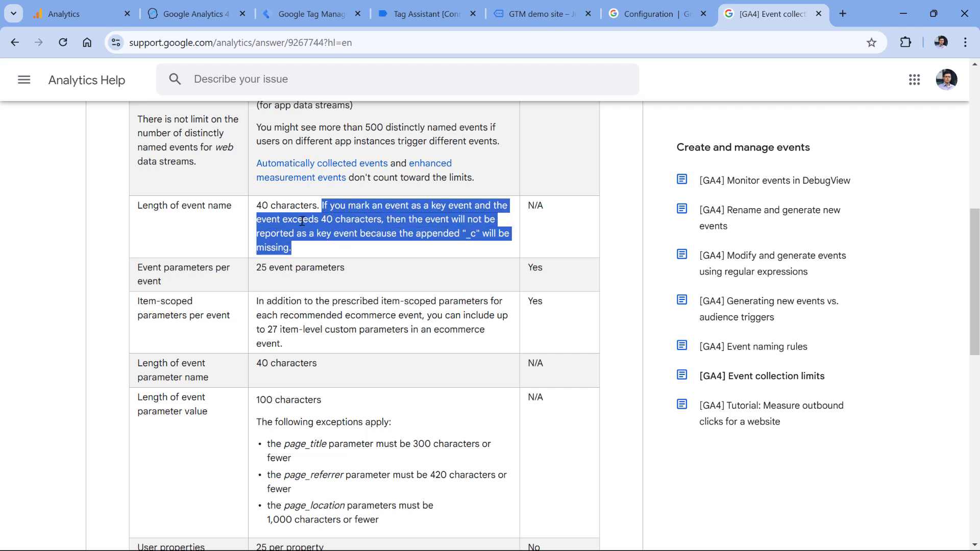
drag(465, 233, 476, 235)
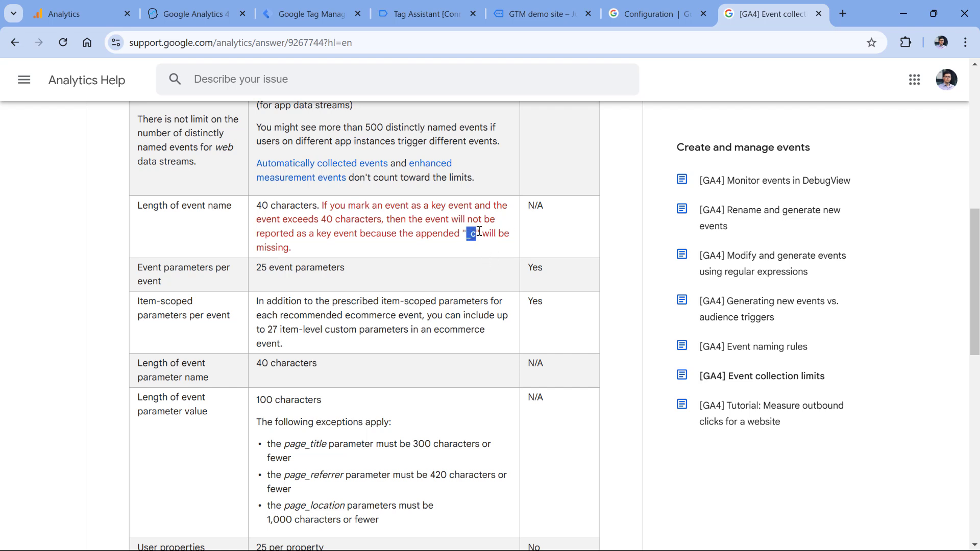
click(476, 233)
drag(475, 233, 466, 234)
click(391, 230)
drag(466, 234, 476, 235)
click(306, 251)
double_click(468, 235)
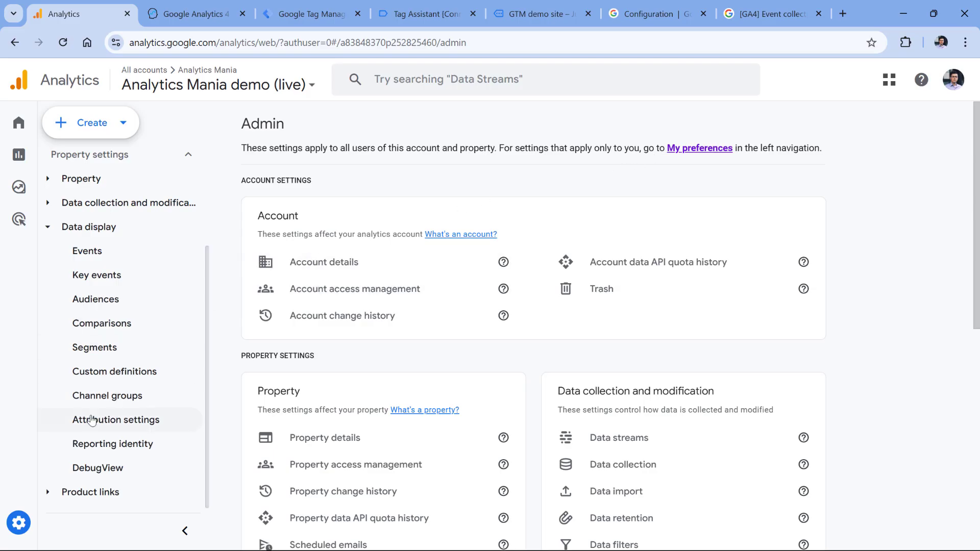
- In Data display > Events, switch on 'Mark as key event' for form_submission
scroll(435, 306, down, 6)
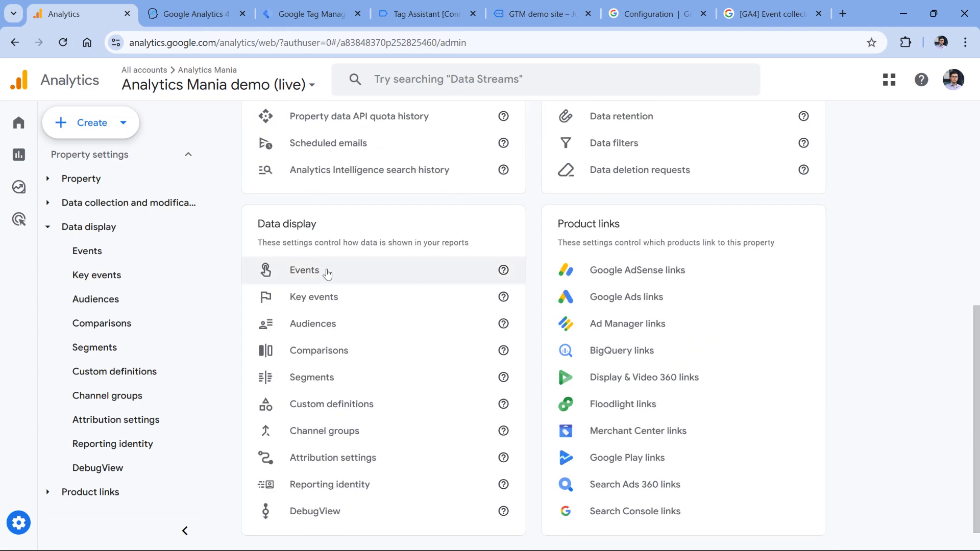
click(325, 272)
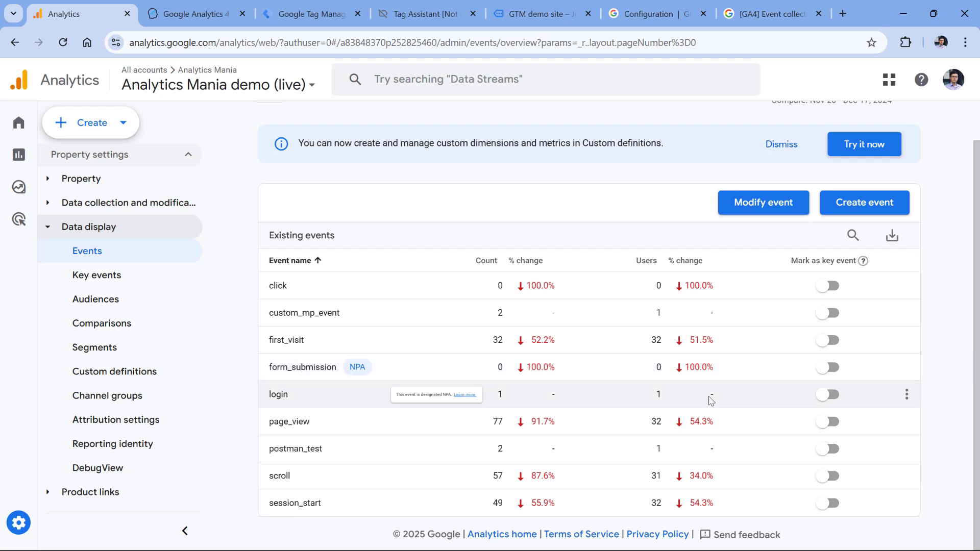
click(827, 367)
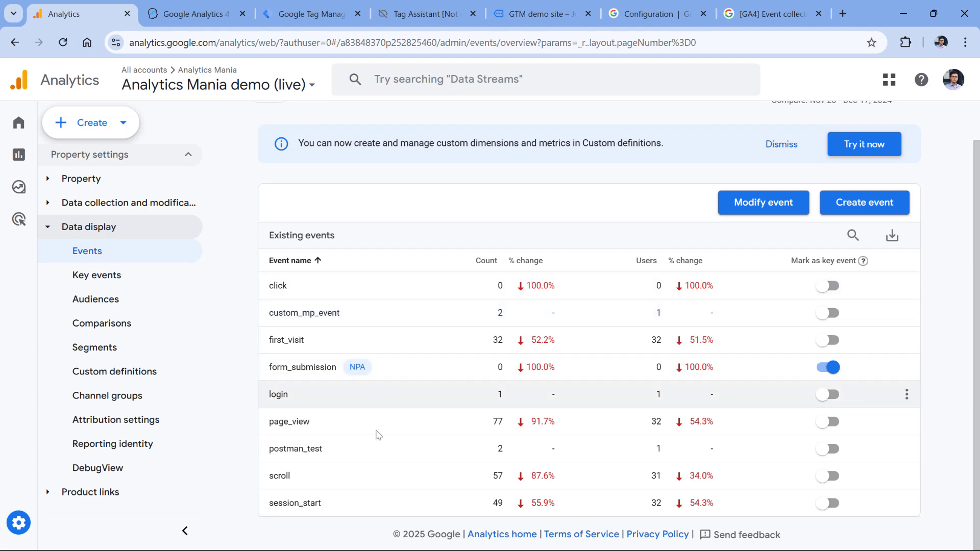
- From the Key events list, start a New key event and focus its event name field
mouse_move(385, 382)
click(102, 276)
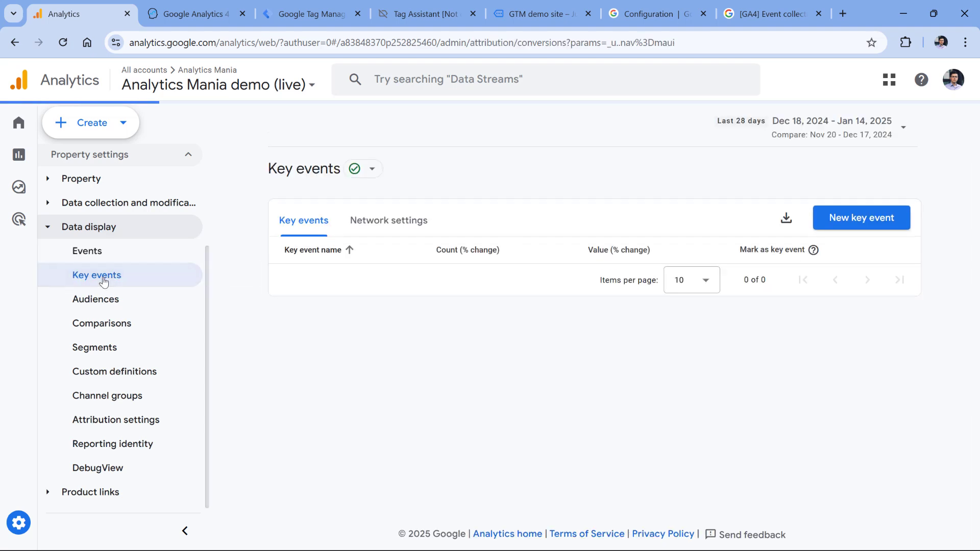
click(848, 219)
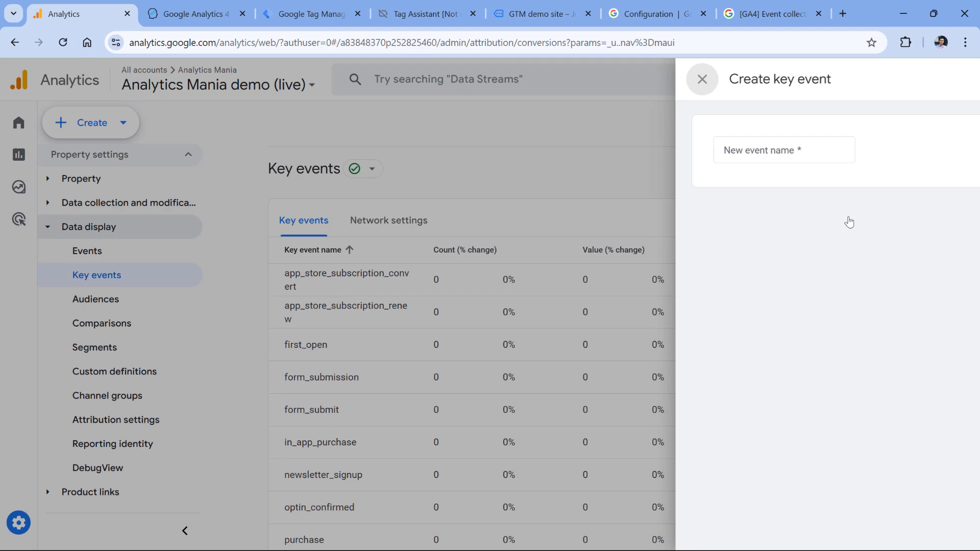
click(683, 151)
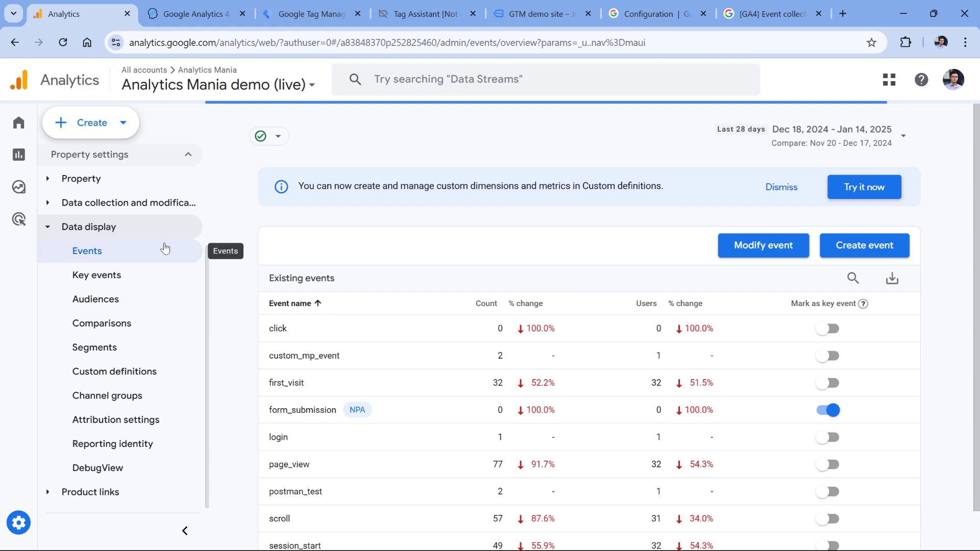
scroll(317, 300, down, 1)
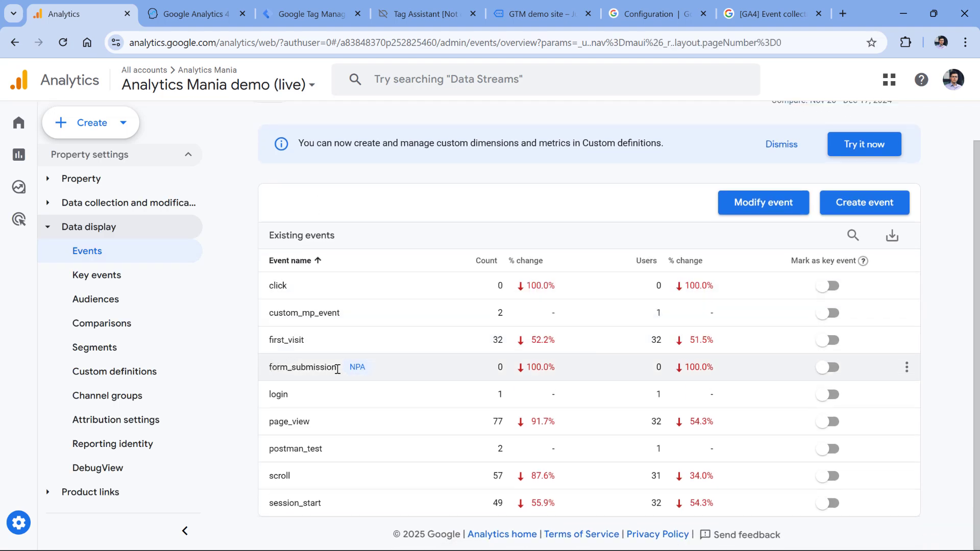
click(96, 275)
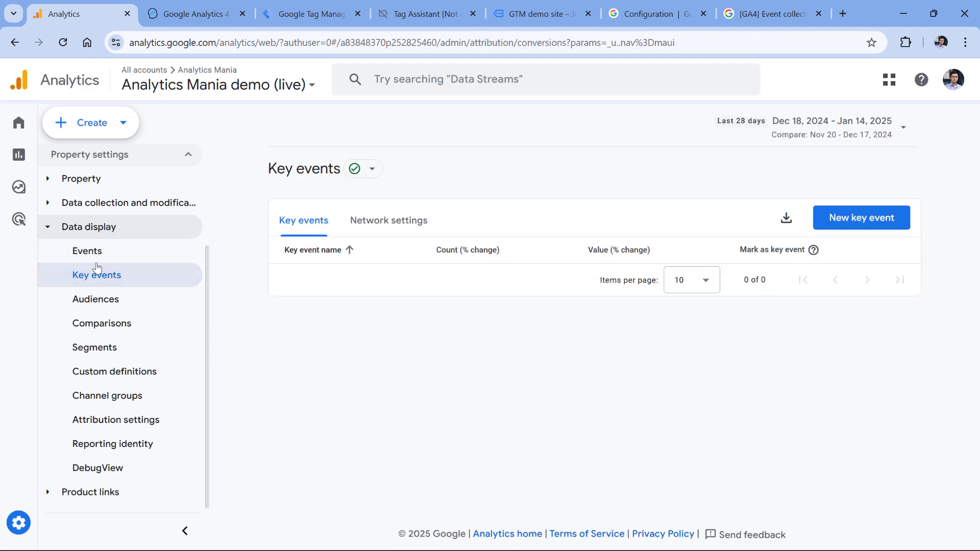
click(847, 219)
click(670, 147)
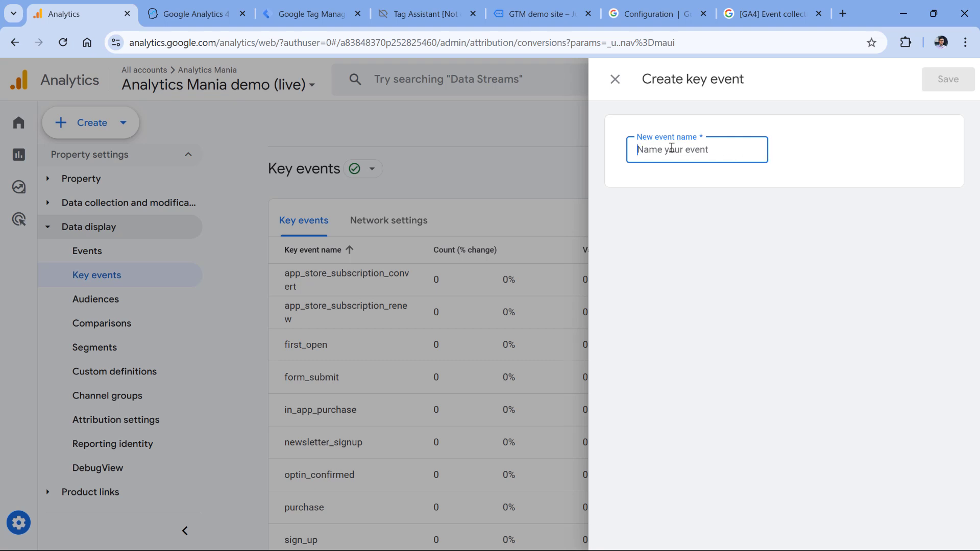
- Enter the new event name as form_submission, replacing the capital F with lowercase f
text(Form_submission)
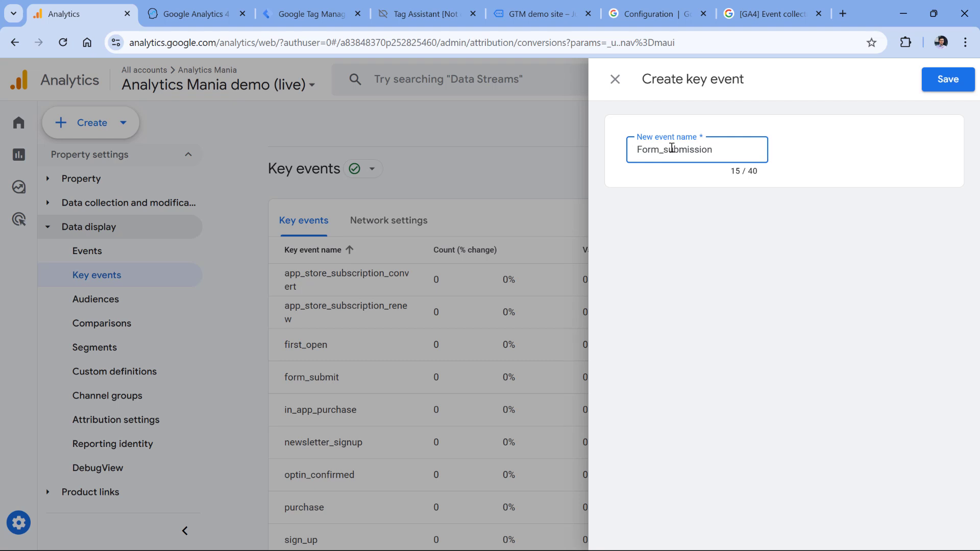
key(Home)
key(shift+Right)
text(f)
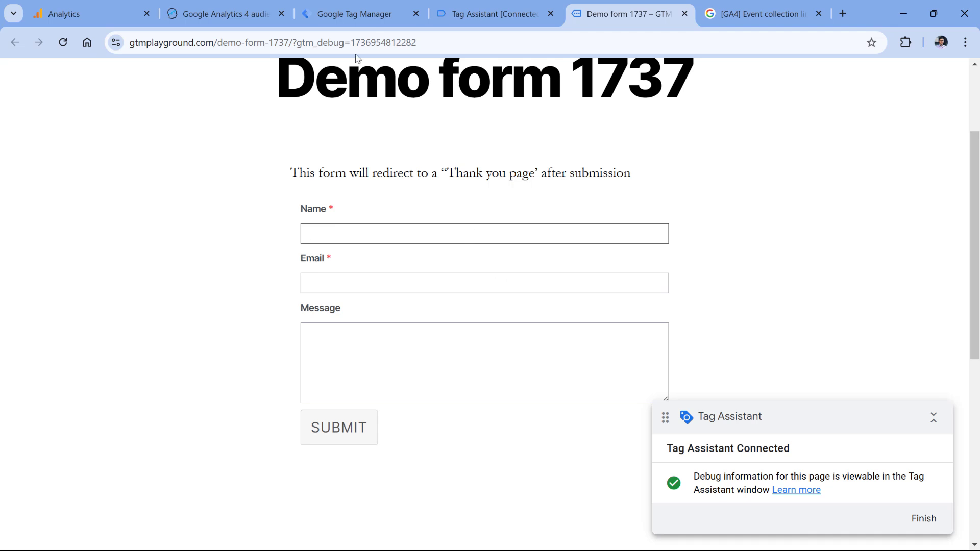
- Submit Demo form 1737 with a test name and test e-mail, then check Tag Assistant
click(351, 15)
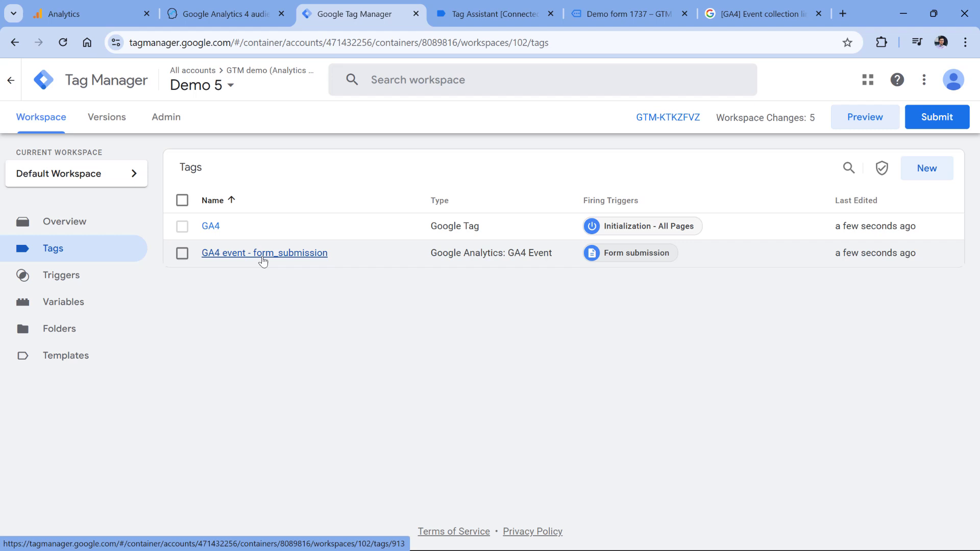
click(592, 16)
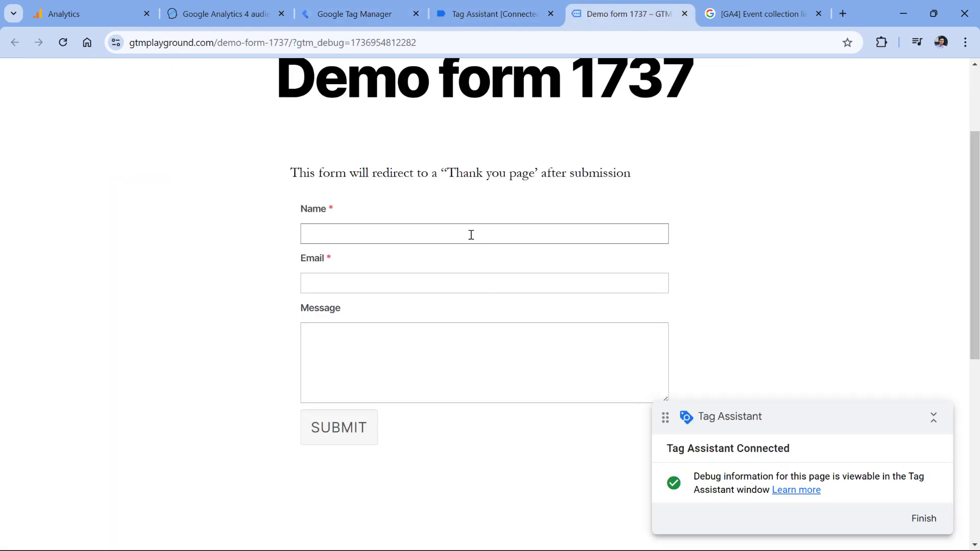
text(asd)
key(Tab)
text(asd@asd.com)
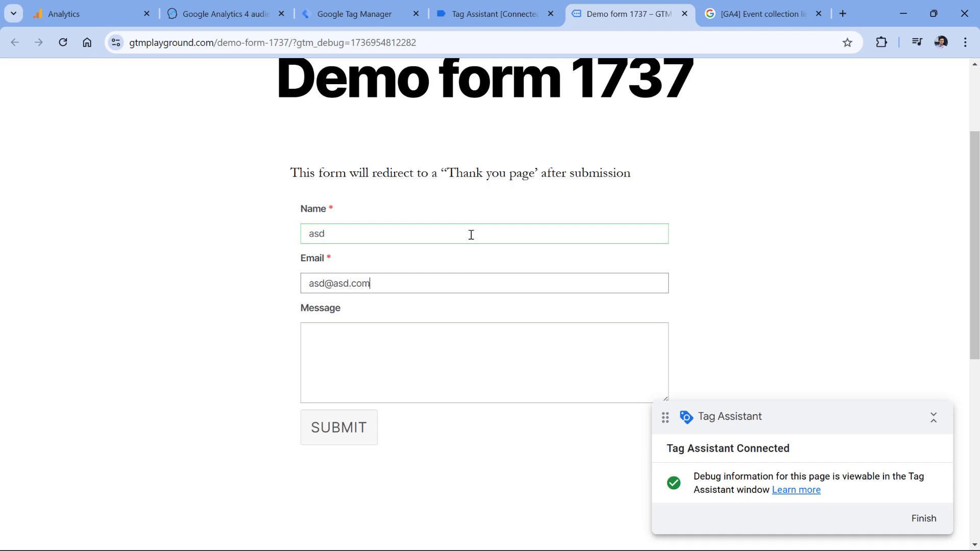
click(313, 415)
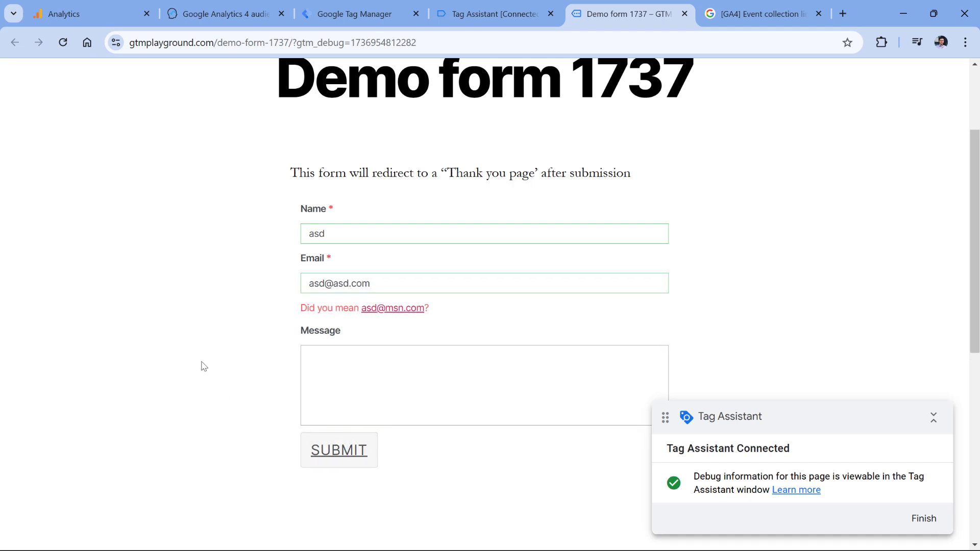
click(349, 462)
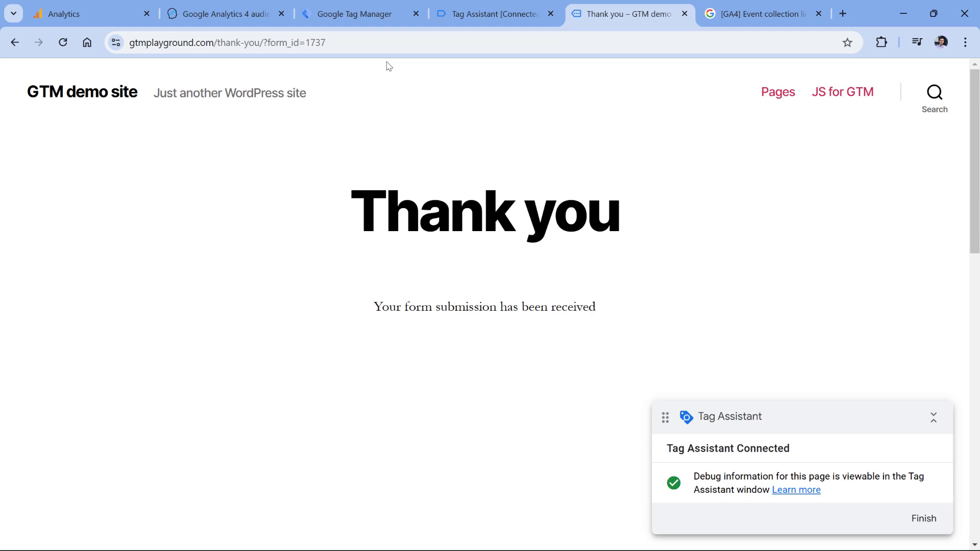
click(499, 16)
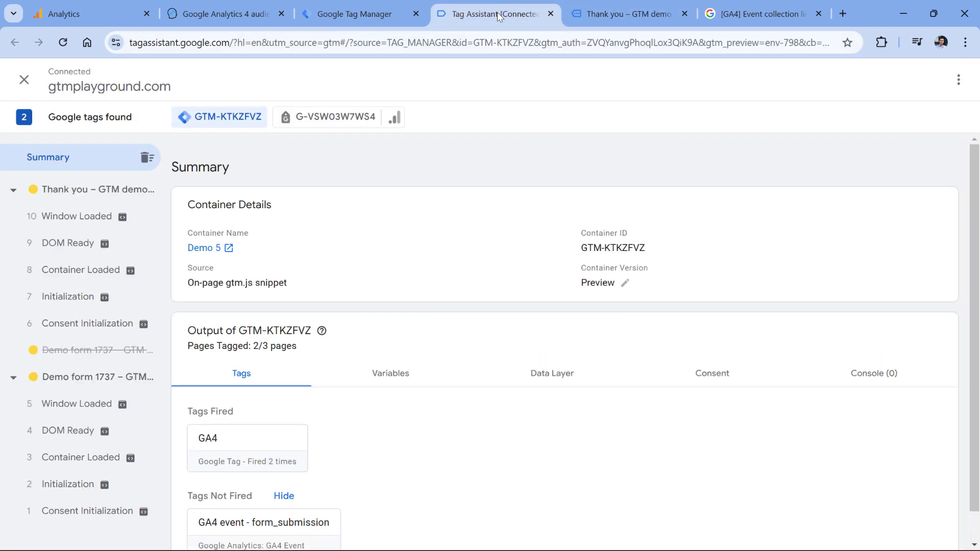
- Inspect the Thank you page's DOM Ready tags against the Form submission trigger's /thank-you- path
click(68, 243)
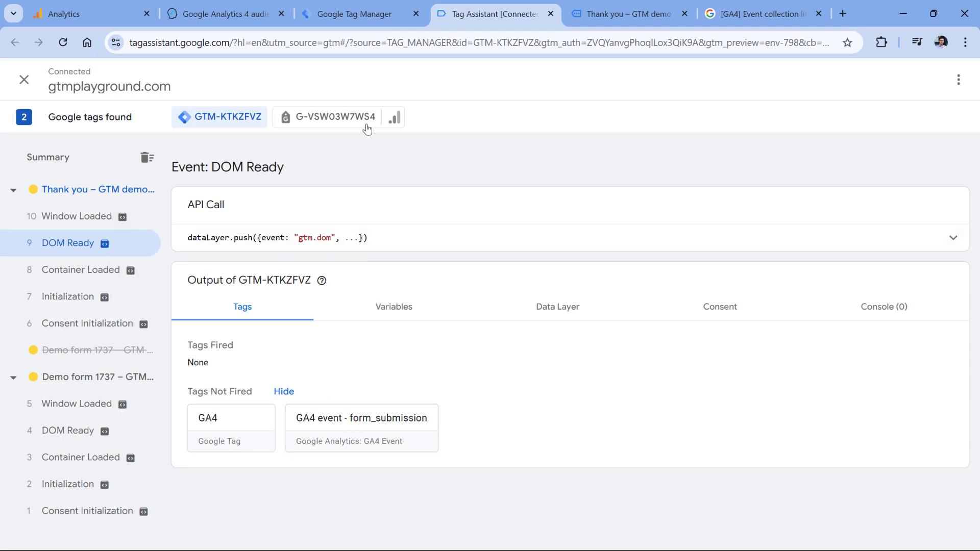
click(357, 14)
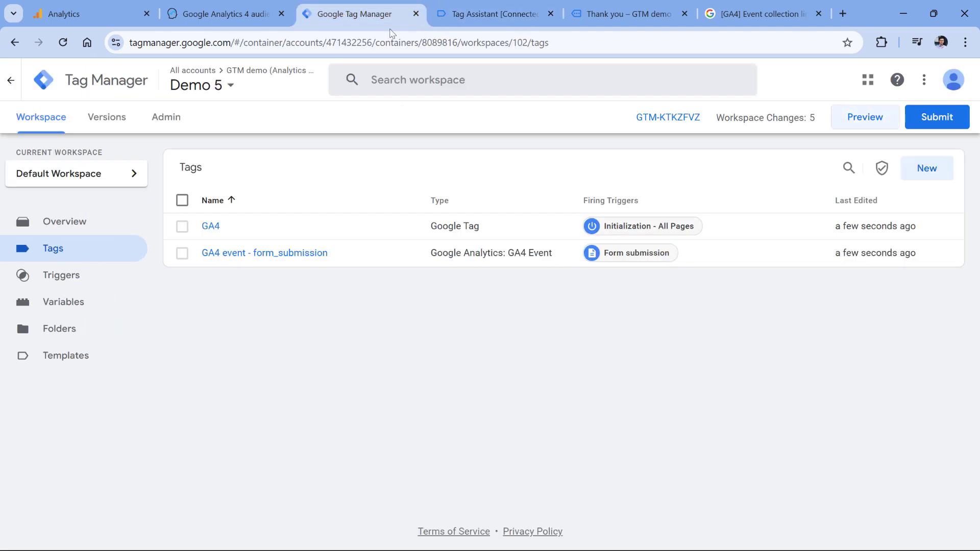
click(634, 264)
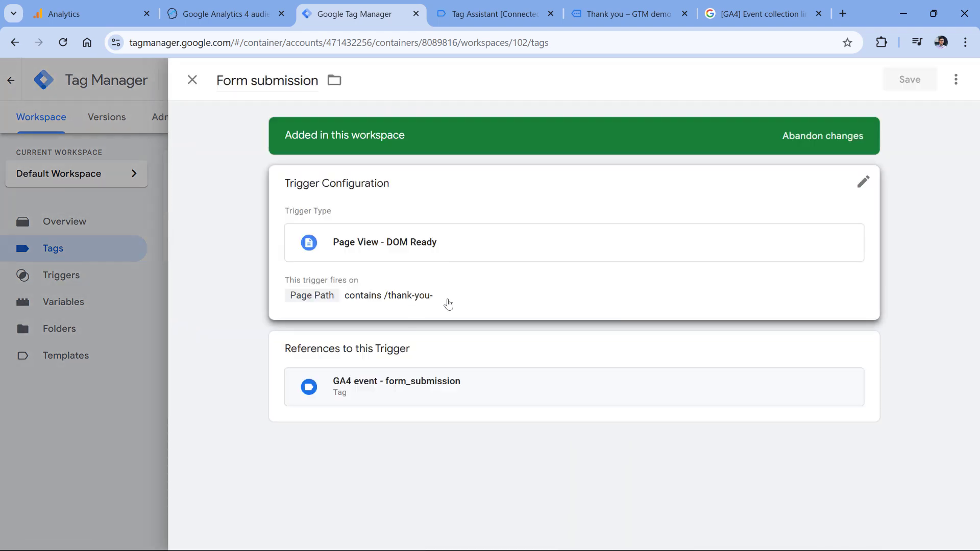
triple_click(703, 376)
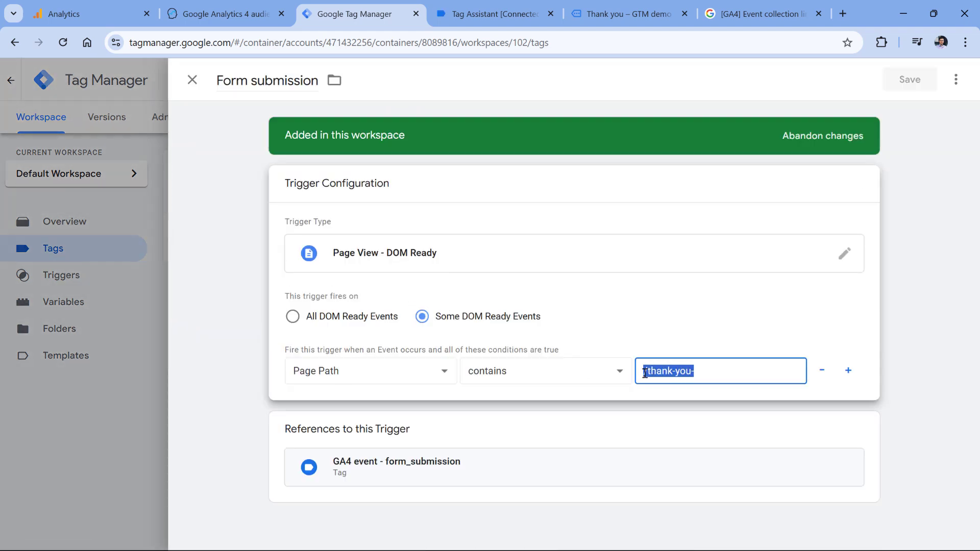
click(492, 16)
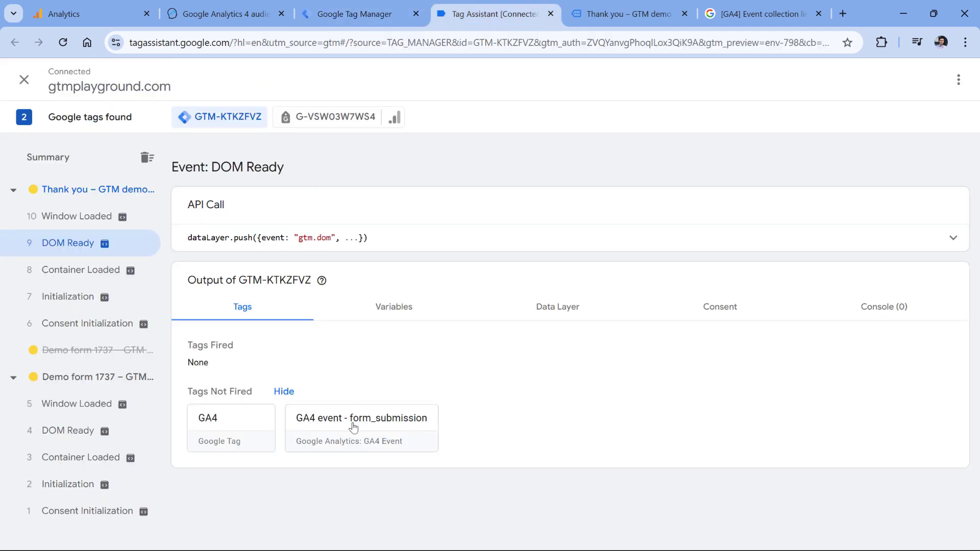
drag(193, 392, 252, 392)
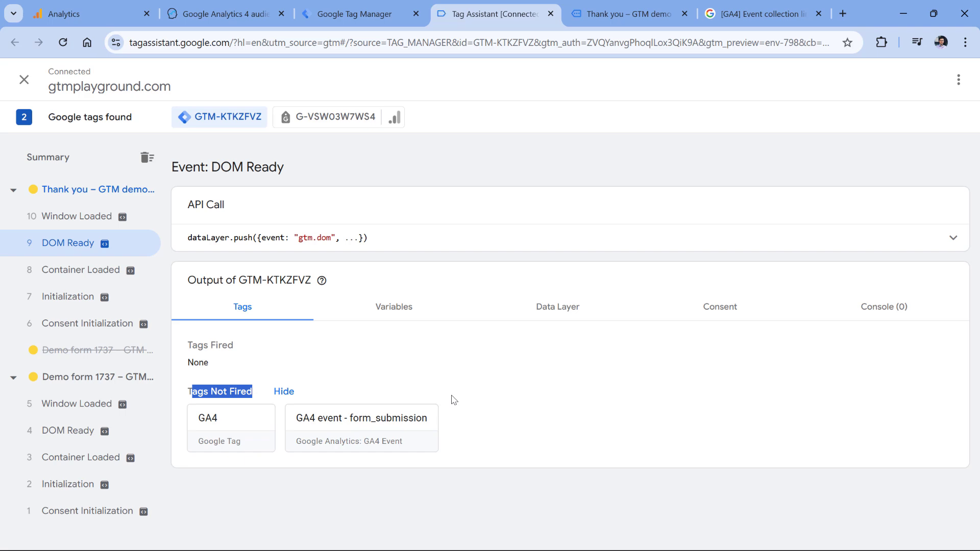
- Open the GA4 event - form_submission tag's Not Fired details and show its filters by variable name
click(365, 430)
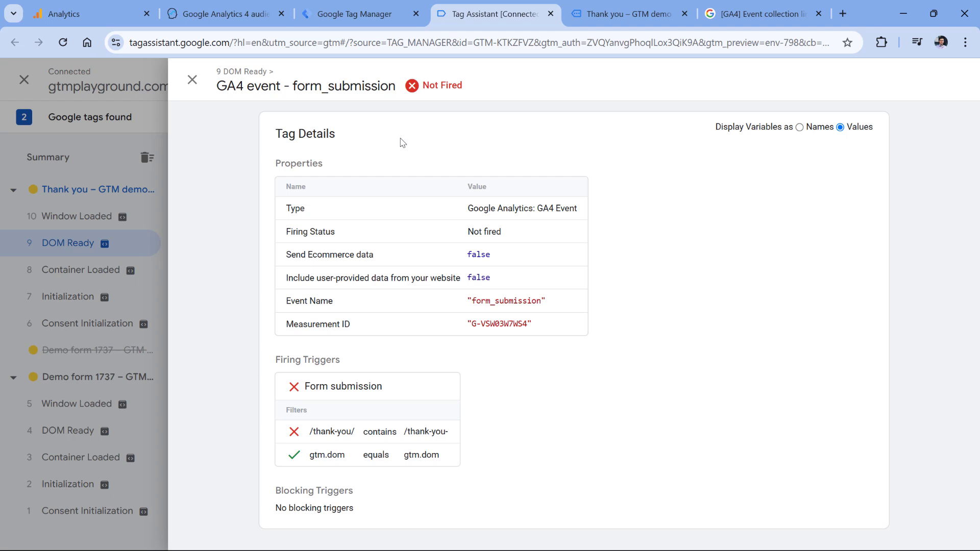
drag(423, 86, 464, 91)
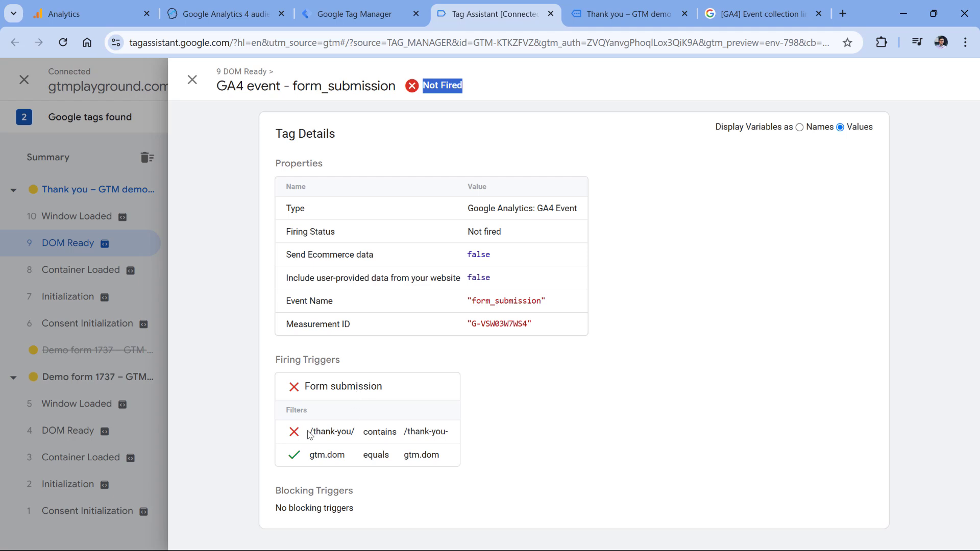
click(799, 127)
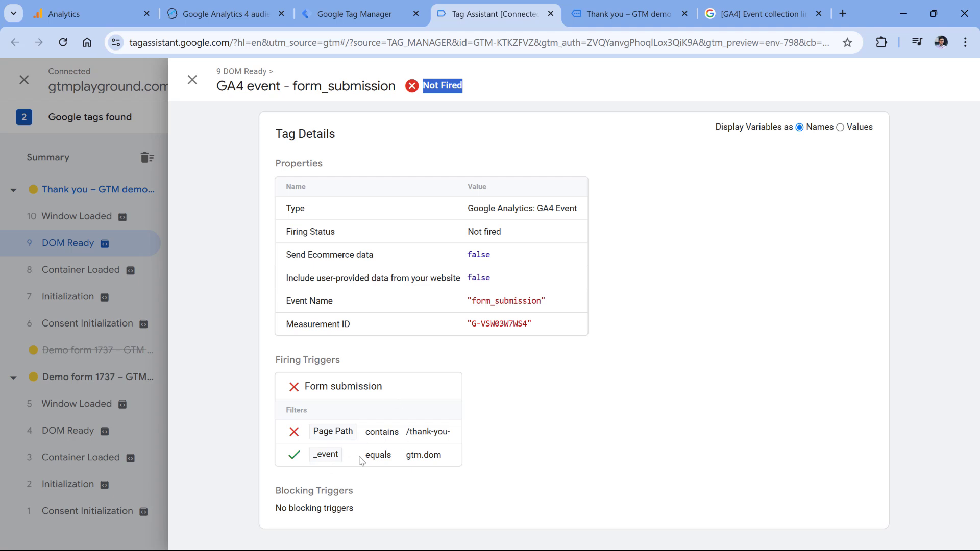
drag(406, 460, 442, 455)
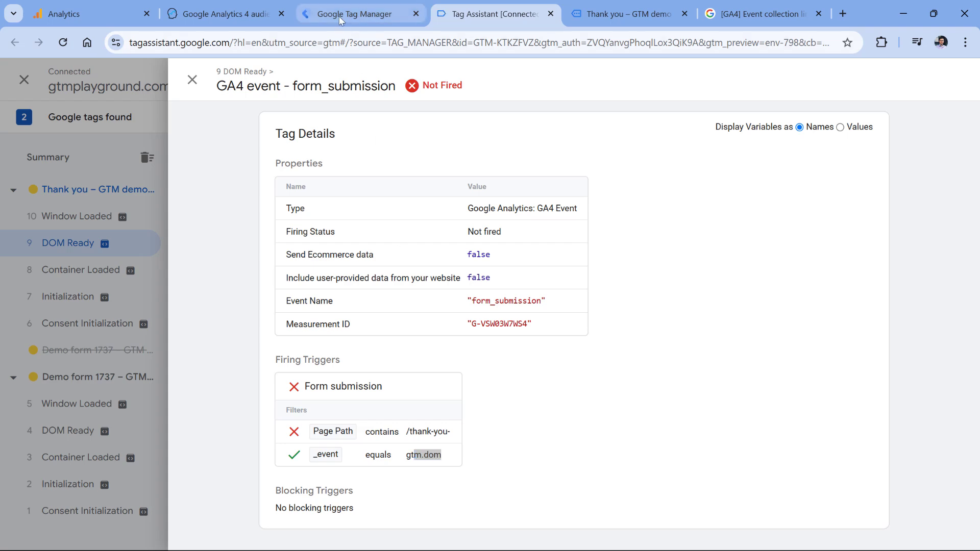
- Show filter values and spot the failing Page Path /thank-you- with its trailing dash
click(356, 16)
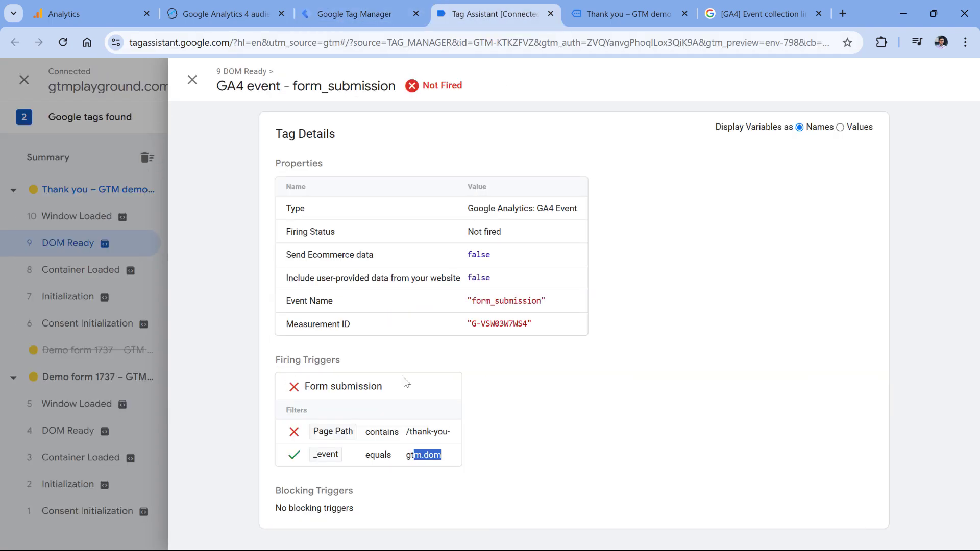
key(ctrl+Tab)
drag(408, 439, 454, 438)
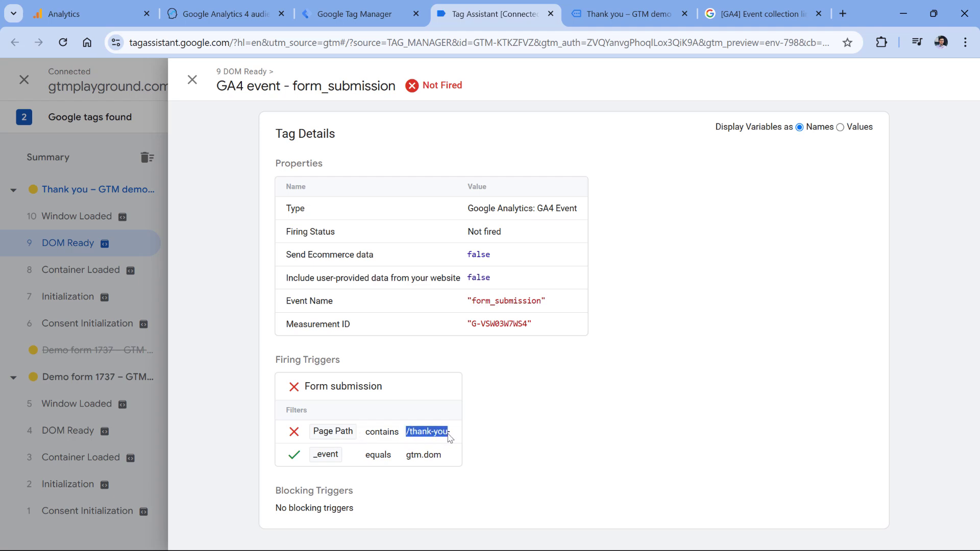
click(454, 437)
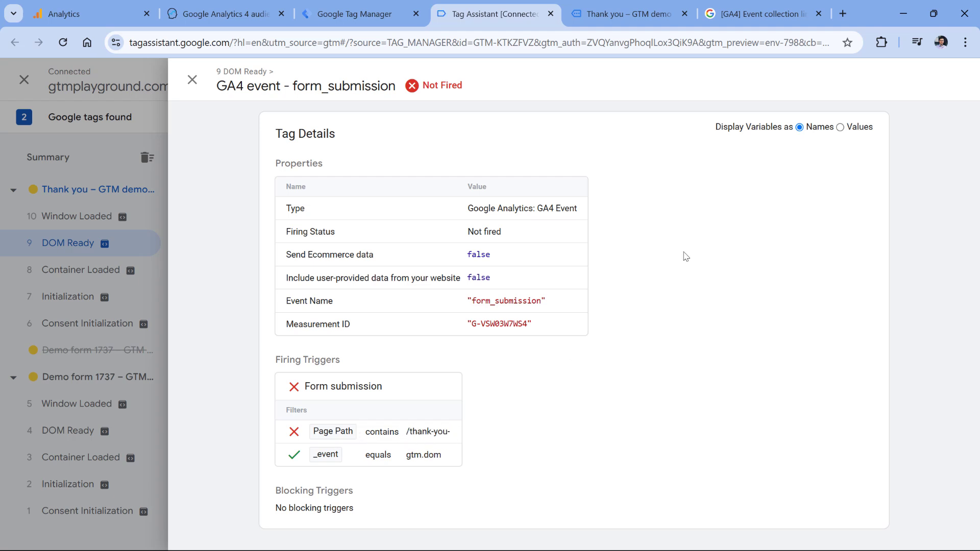
click(840, 128)
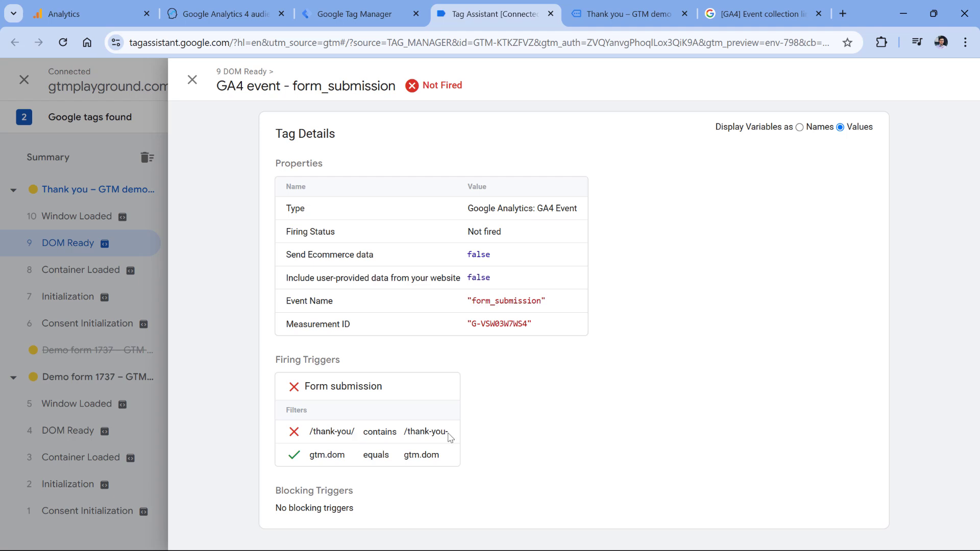
drag(449, 434, 444, 435)
- Change the trigger's Page Path condition to /thank-you/, save it, and start a new Preview
click(357, 14)
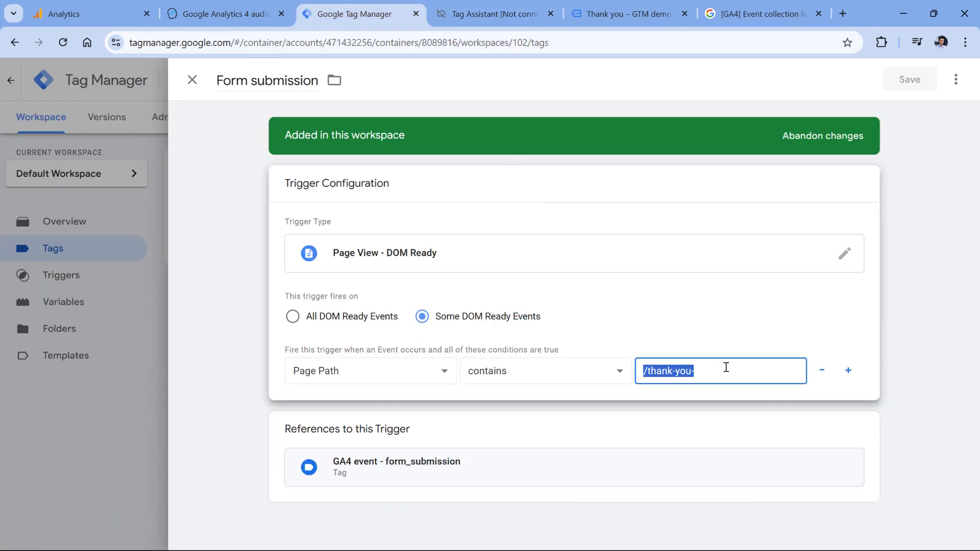
text(/thank-you/)
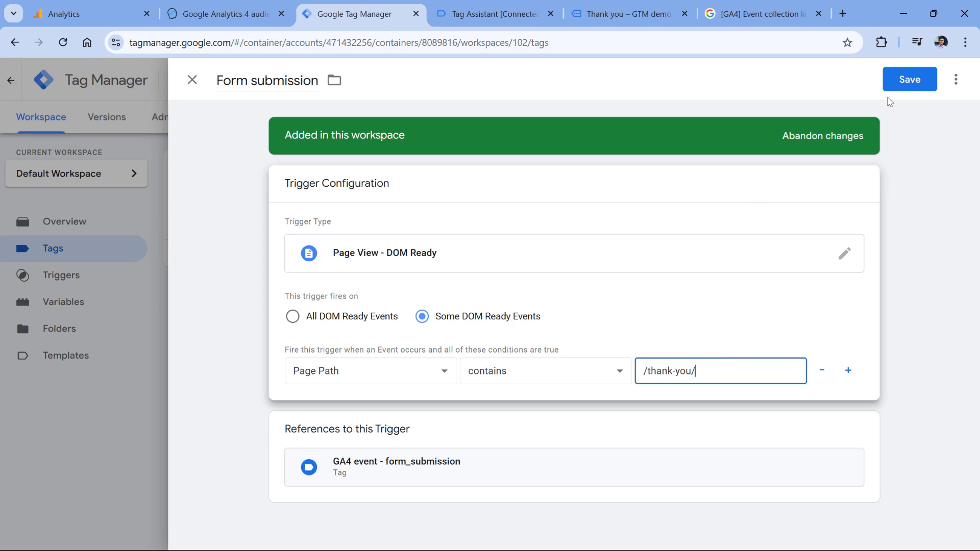
click(923, 80)
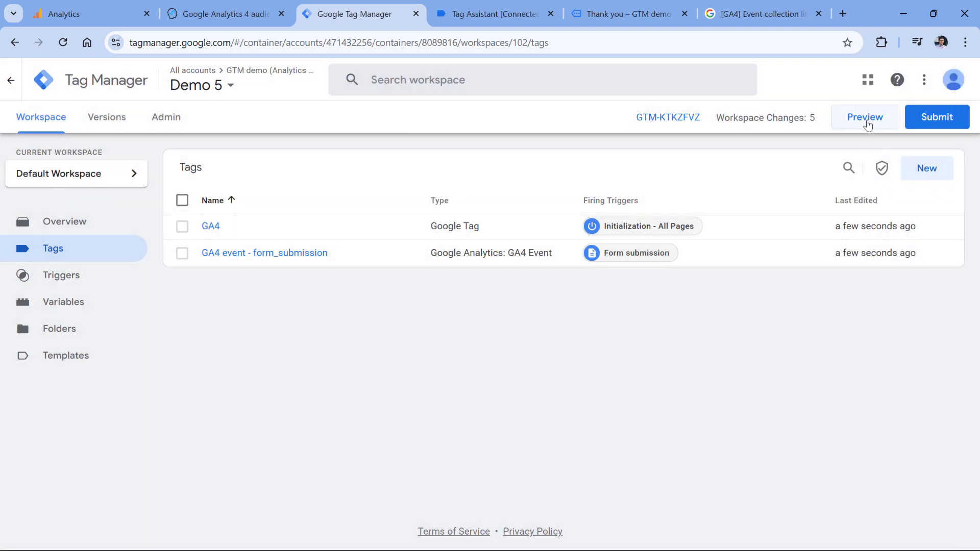
click(864, 116)
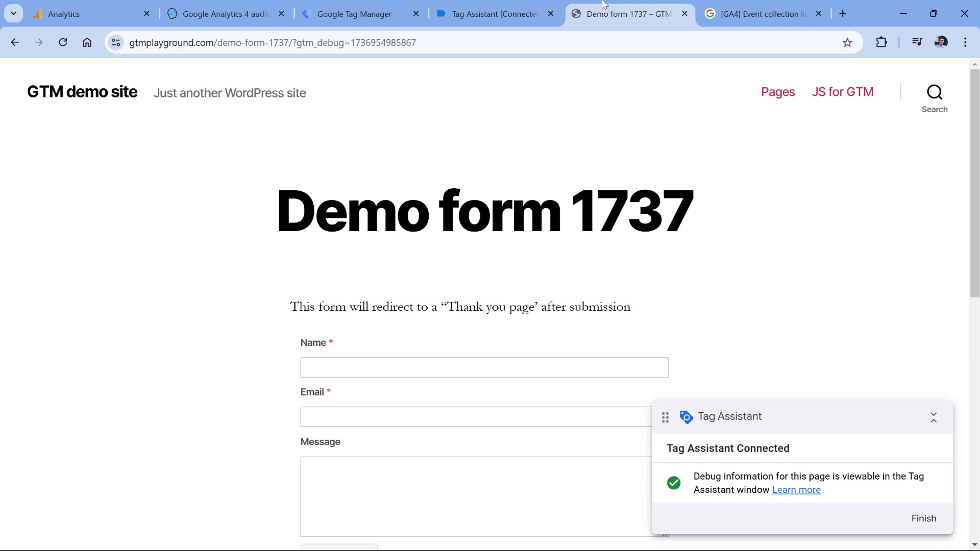
- Submit the demo form with a test name, e-mail and message, then inspect DOM Ready in Tag Assistant
click(377, 363)
text(asd)
click(345, 420)
text(asd@asd.com)
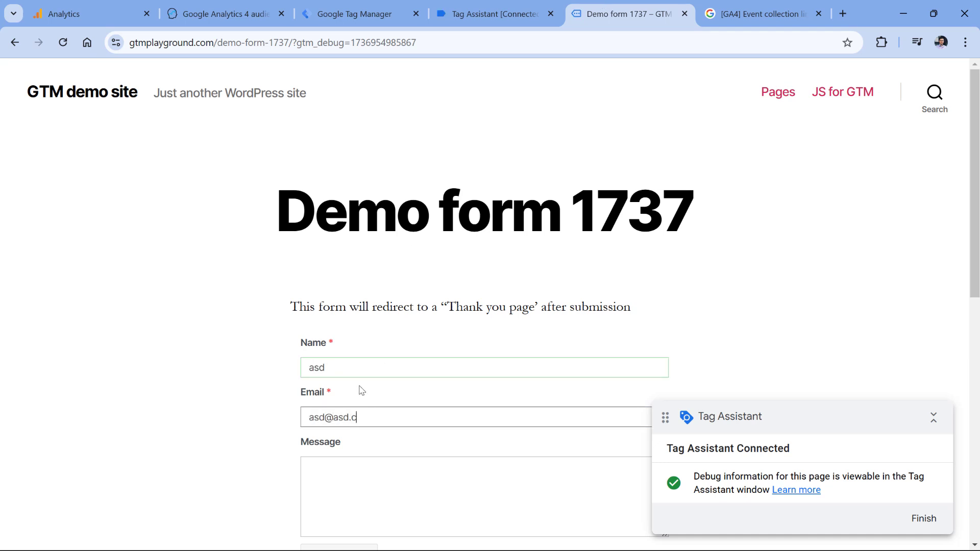
key(Tab)
scroll(362, 378, down, 5)
text(asd)
click(353, 249)
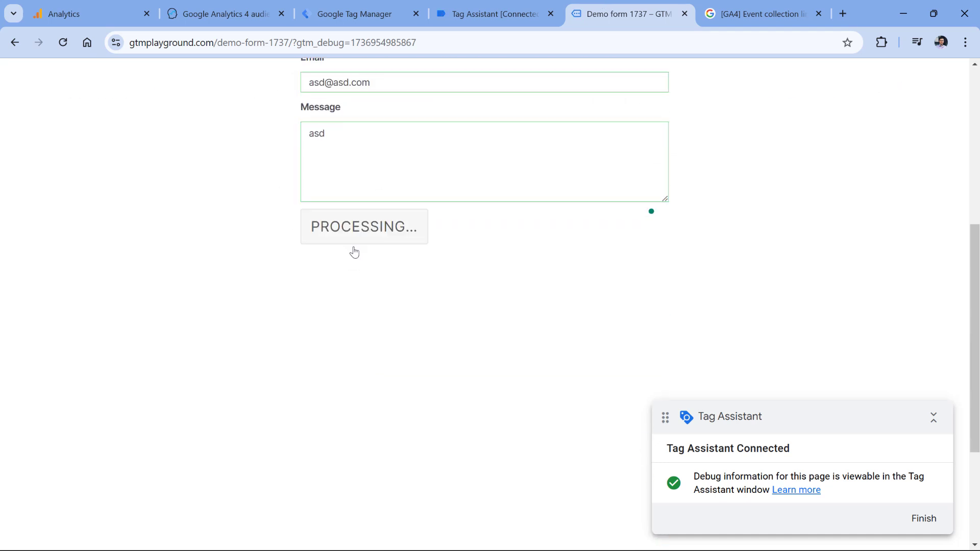
click(519, 15)
click(68, 247)
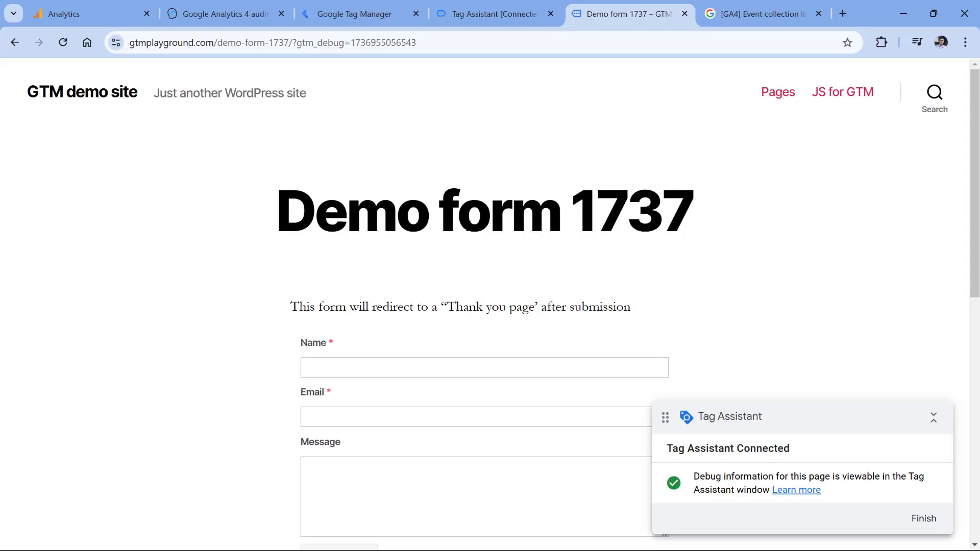
- Confirm every Consent Default type is Denied, then refill the demo form with test name, e-mail and message
click(469, 14)
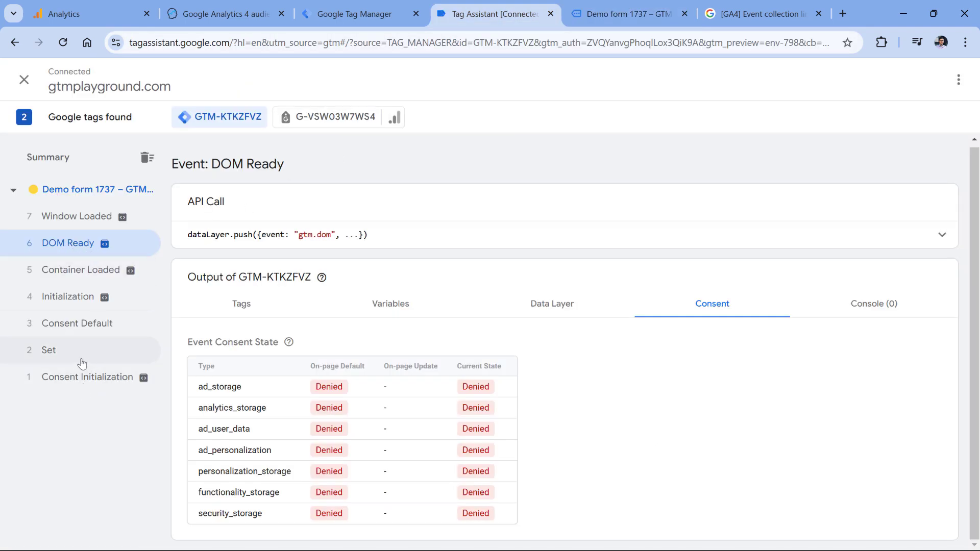
click(76, 323)
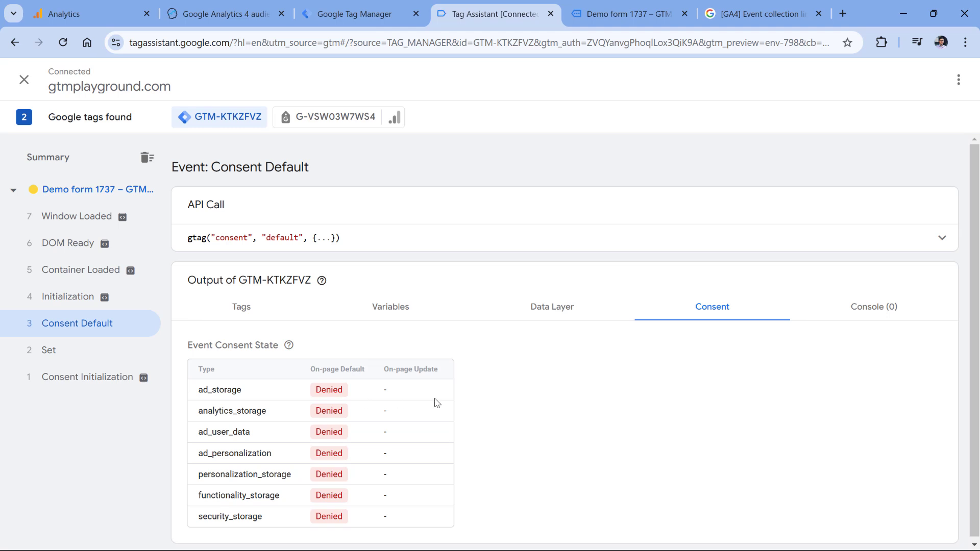
click(656, 11)
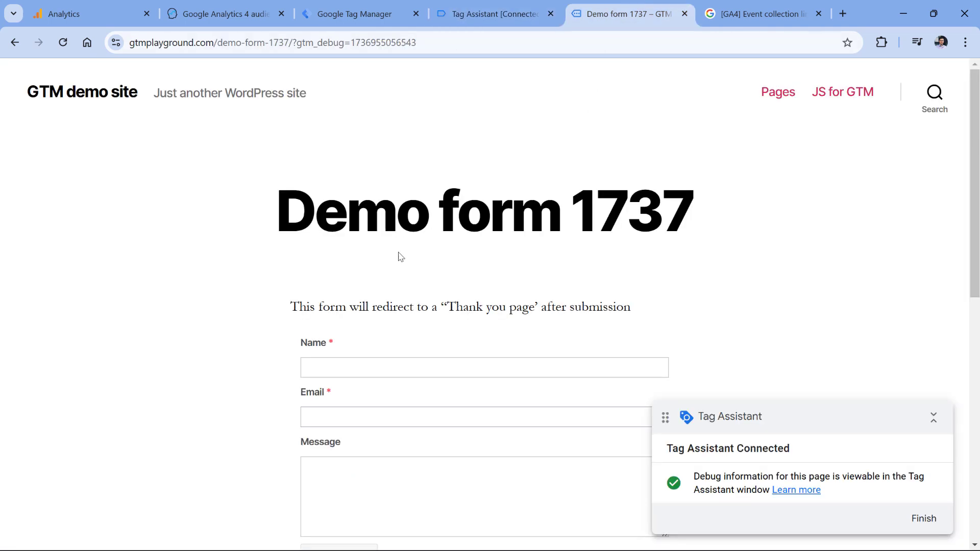
scroll(400, 256, down, 2)
click(408, 234)
text(asd)
click(378, 282)
text(asd@asd.co)
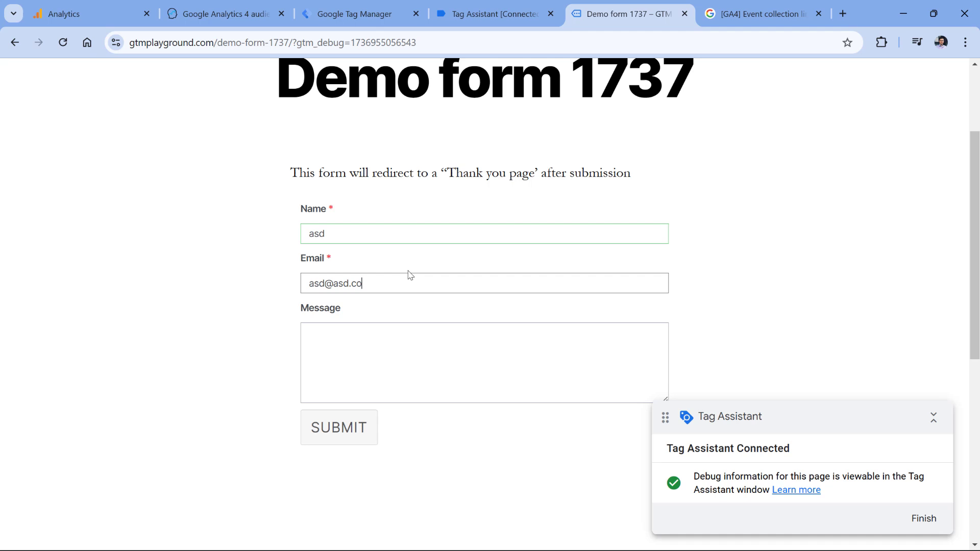
text(m)
click(383, 347)
text(asdasd)
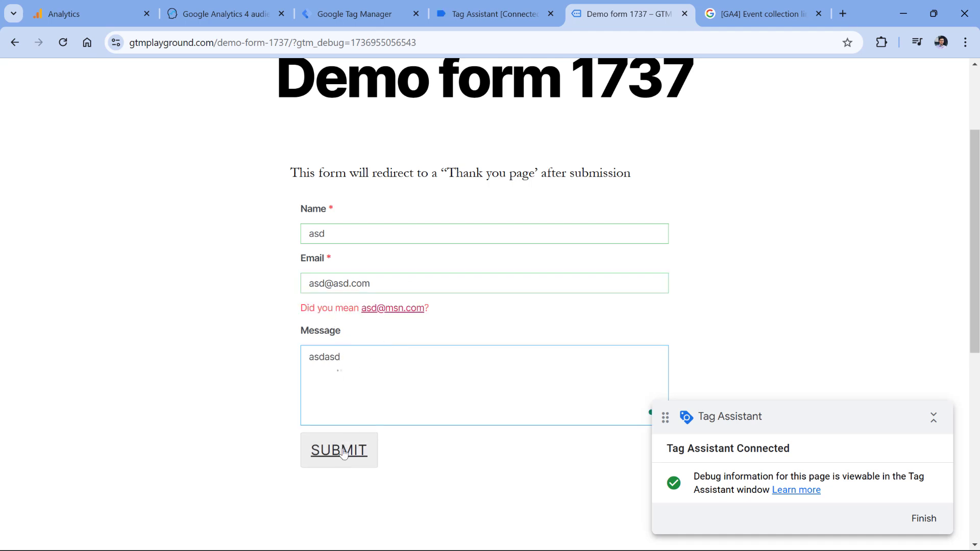
- Review the GA4 event - form_submission tag's Consent Settings requiring analytics_storage
click(358, 13)
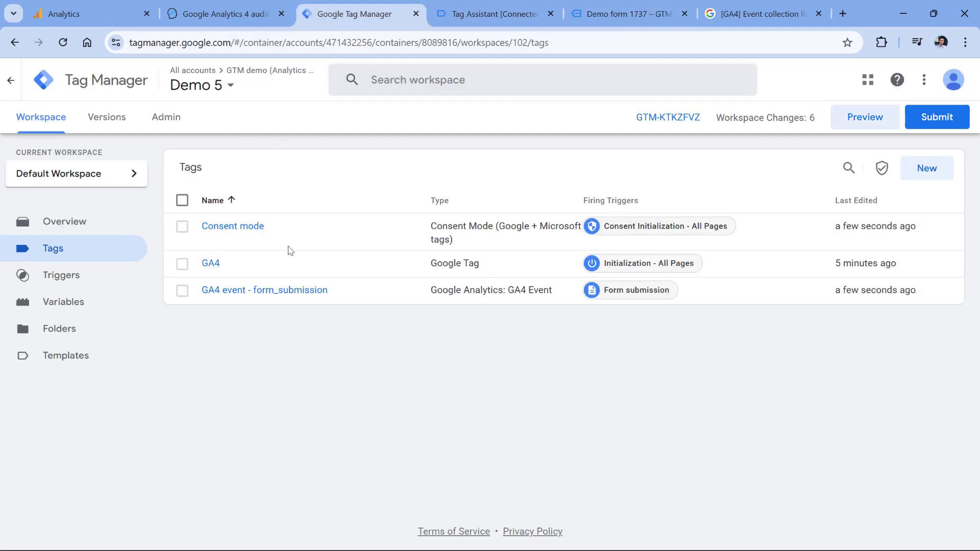
click(263, 290)
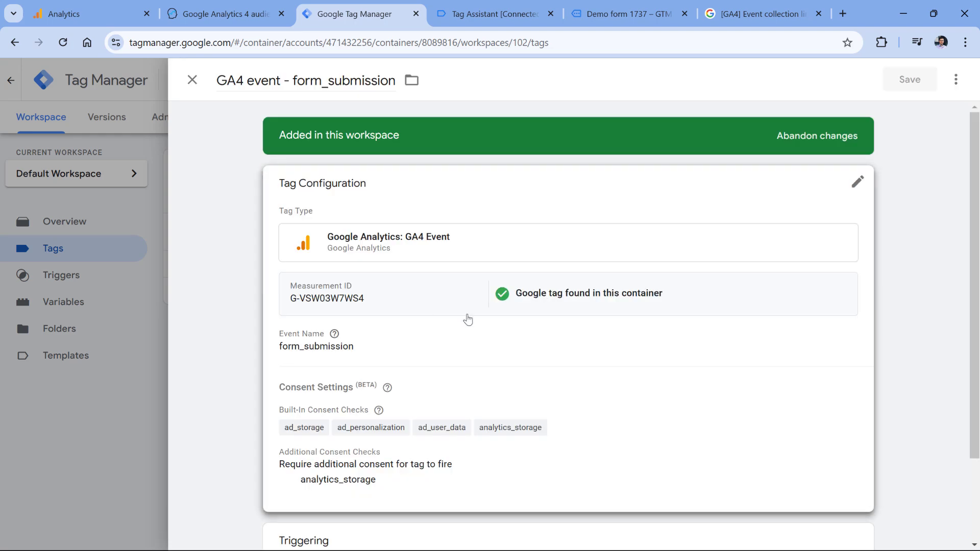
click(457, 352)
scroll(449, 306, down, 4)
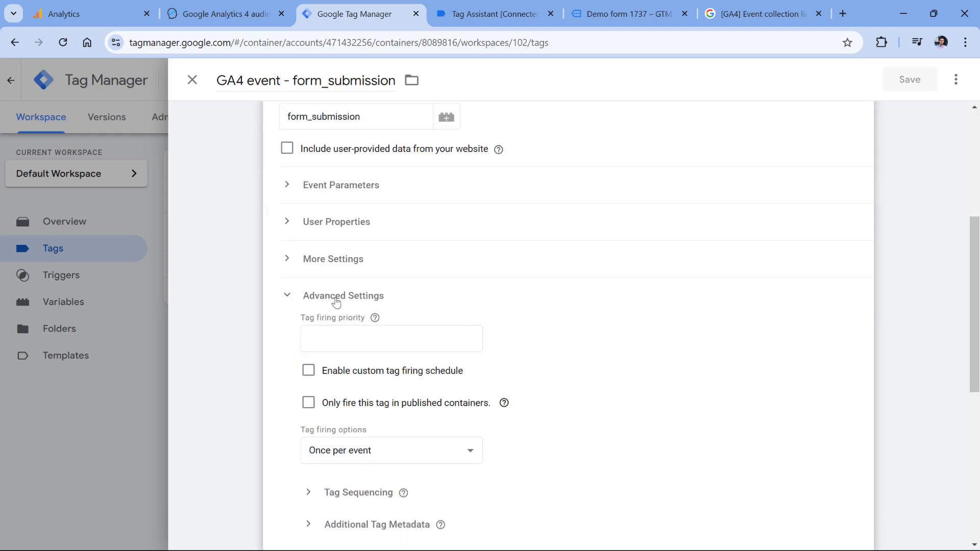
scroll(337, 302, down, 4)
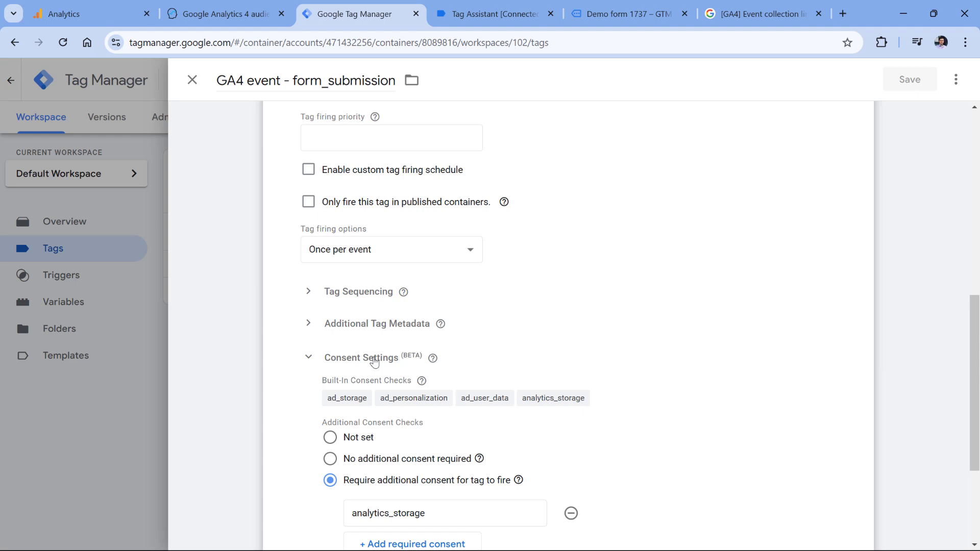
scroll(374, 361, down, 1)
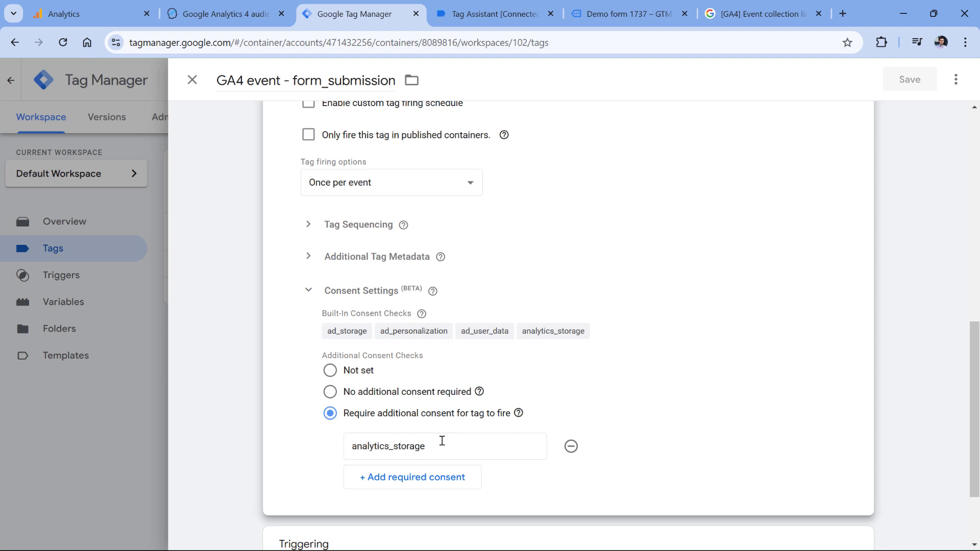
scroll(531, 337, up, 4)
scroll(435, 331, down, 6)
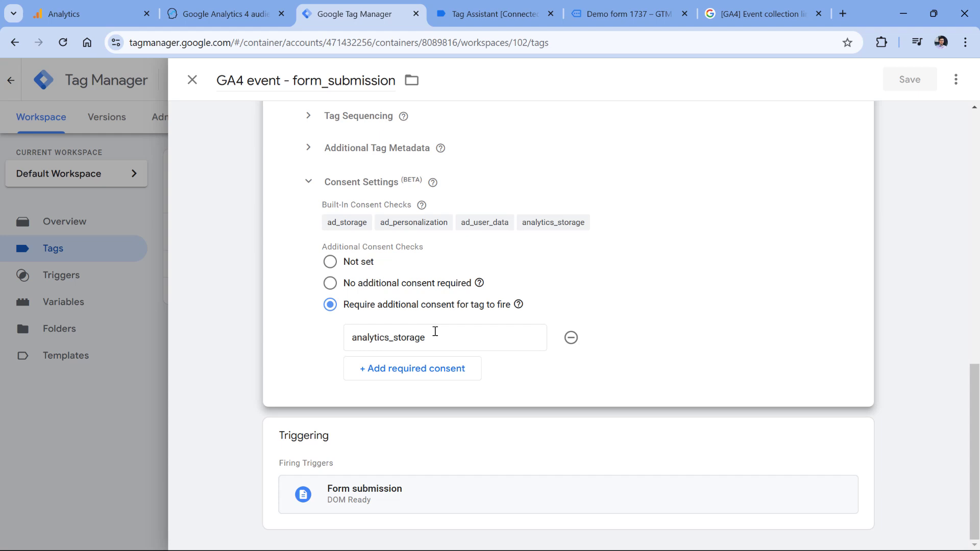
click(457, 14)
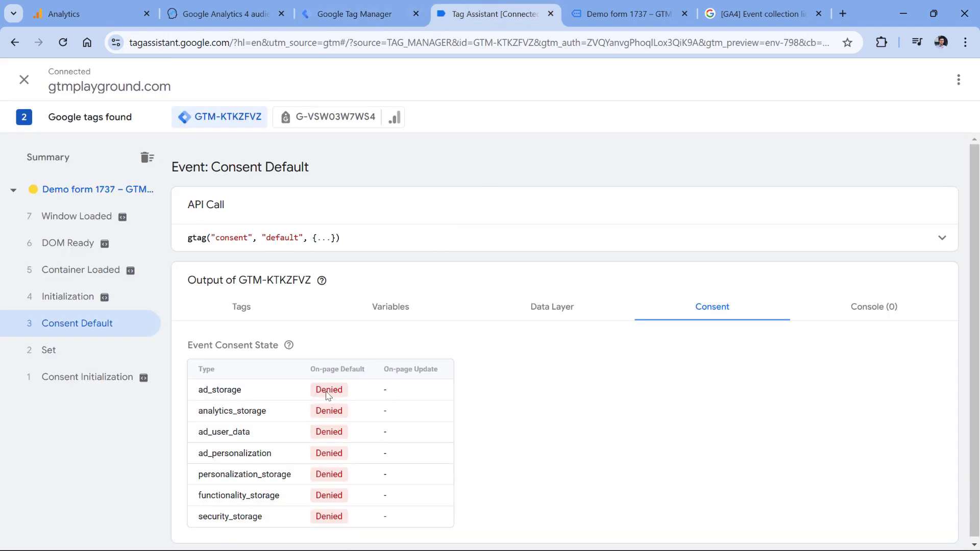
- Note analytics_storage's Denied default state, then submit the filled-in demo form
double_click(328, 411)
click(612, 14)
click(337, 452)
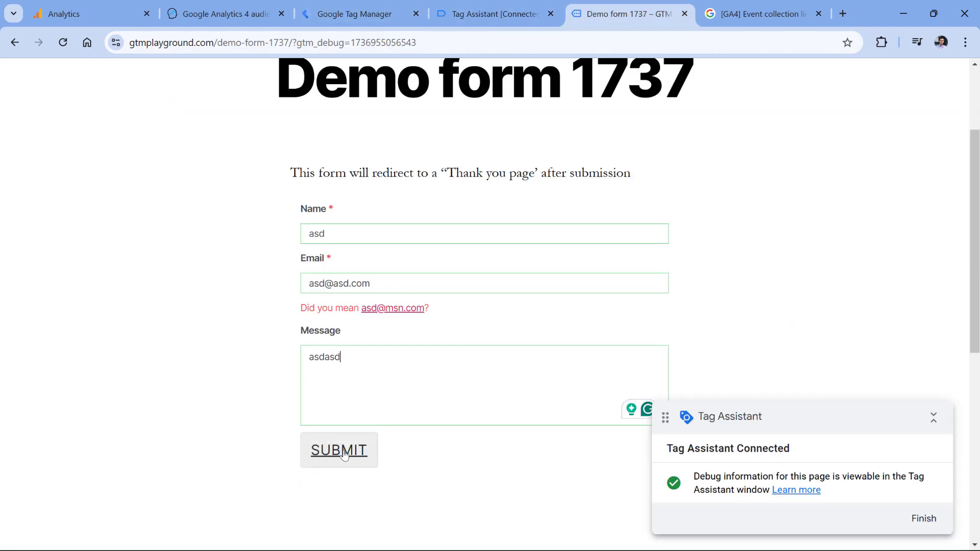
- Inspect the thank-you page's DOM Ready tags and find the Tags Blocked by Consent Settings section
click(495, 14)
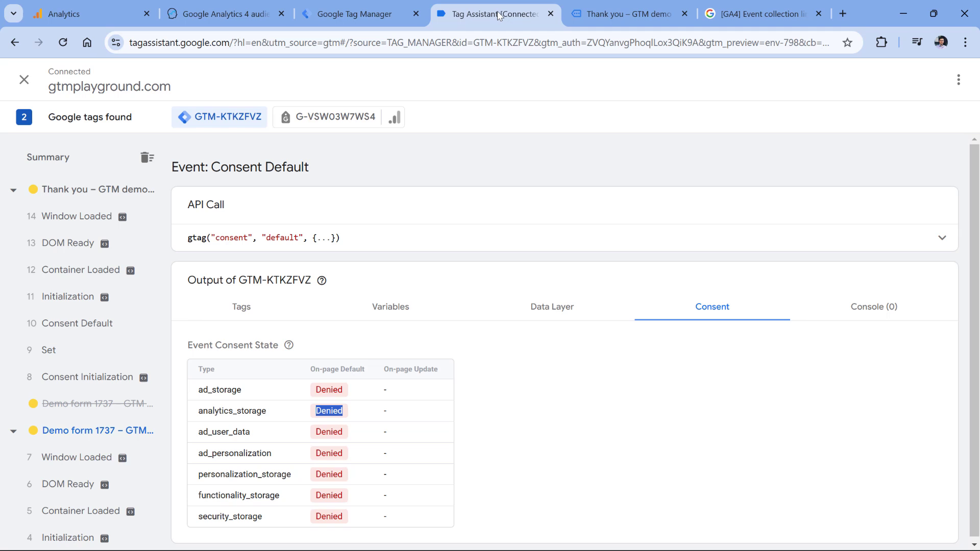
click(70, 244)
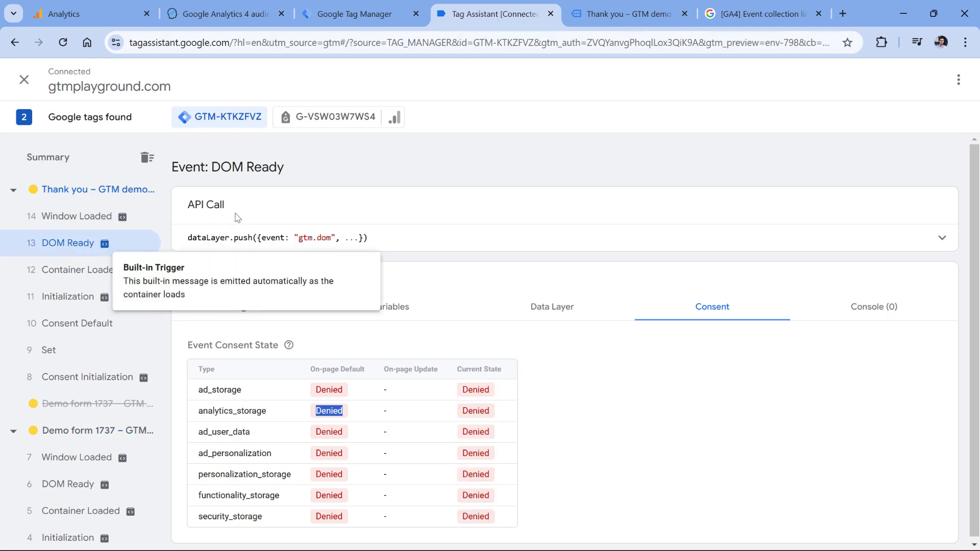
click(240, 308)
scroll(286, 341, down, 1)
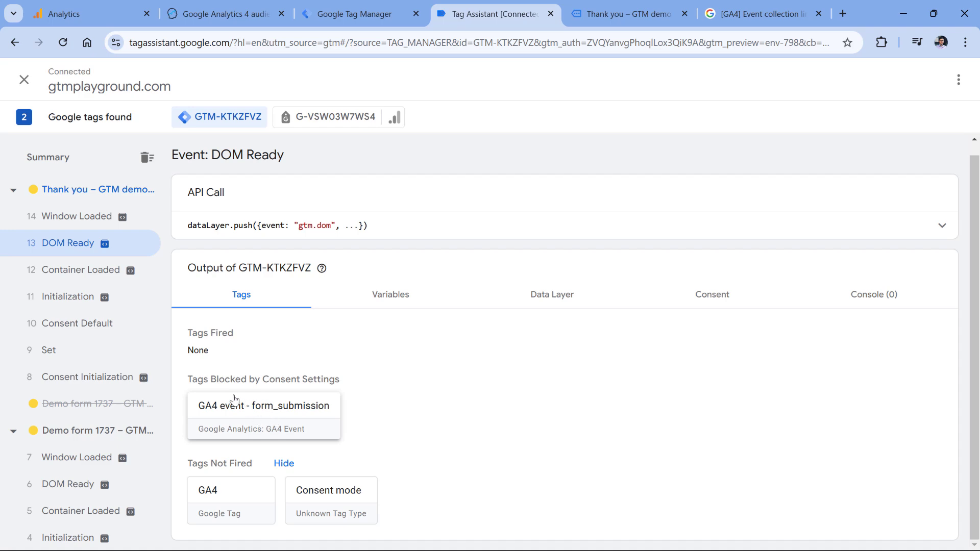
drag(187, 379, 344, 384)
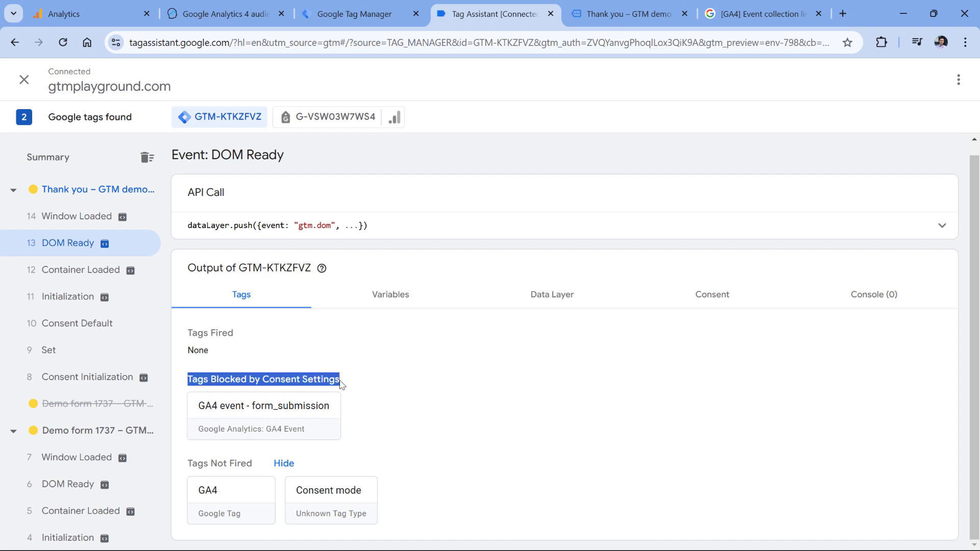
- Check the blocked form_submission tag needs analytics_storage, then view the event's consent state showing it denied
click(276, 404)
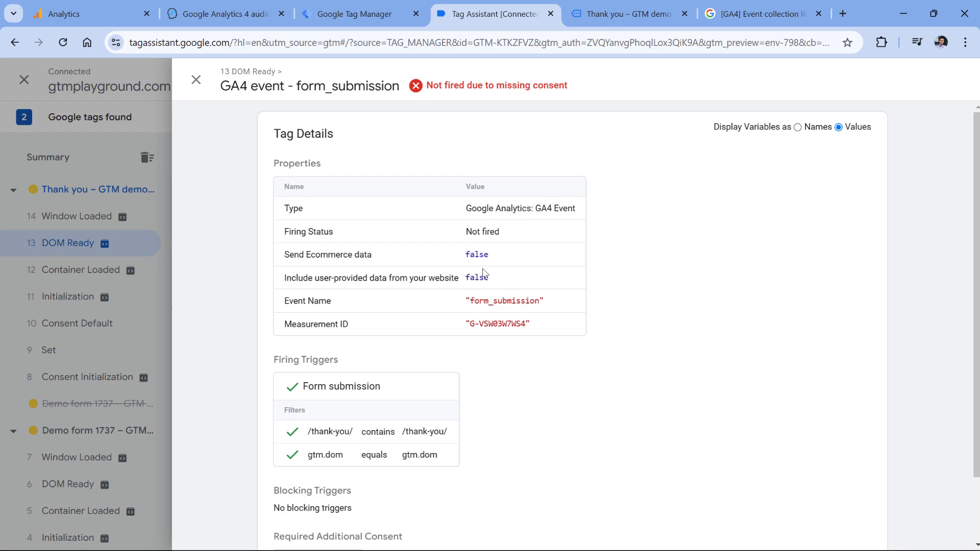
scroll(483, 274, down, 3)
drag(280, 504, 351, 479)
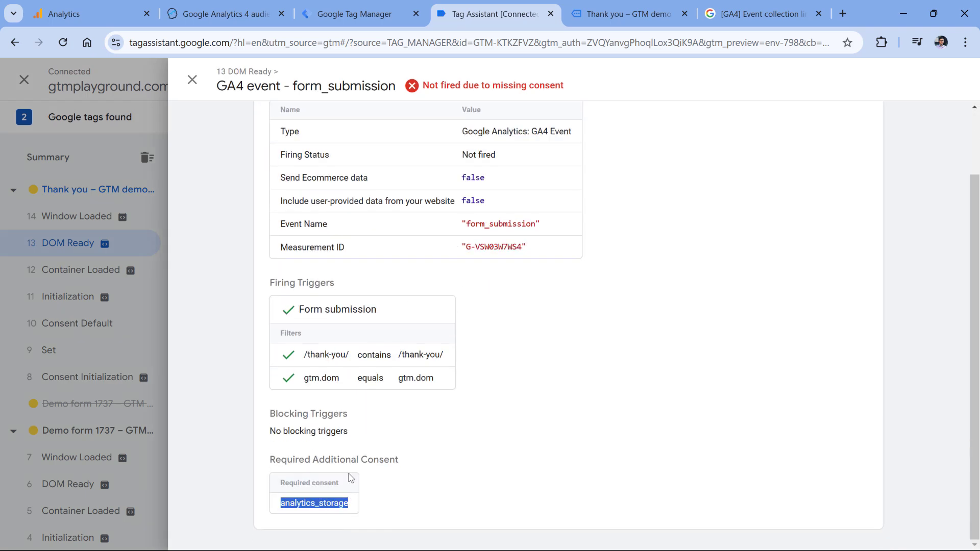
click(192, 79)
click(714, 303)
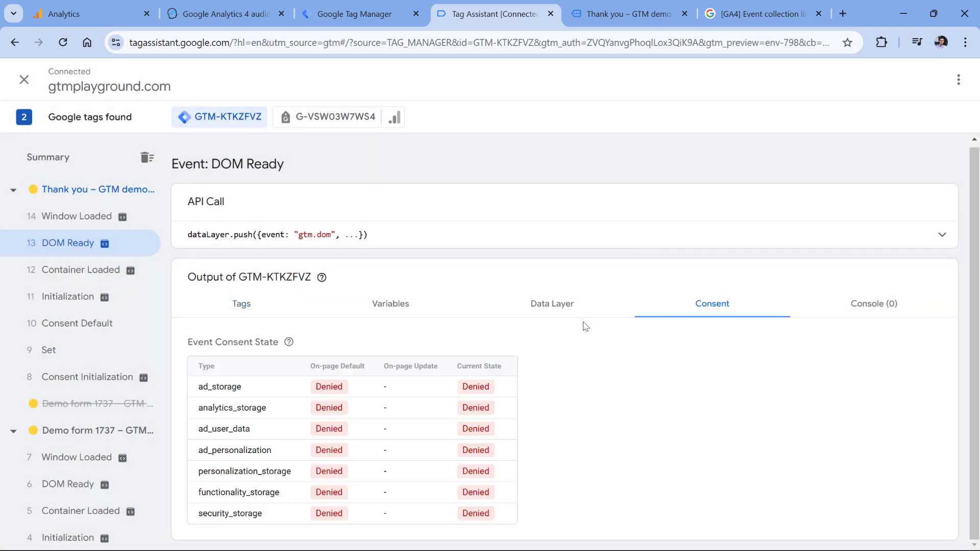
double_click(476, 408)
- Set the GA4 event - form_submission tag's Consent Settings to 'No additional consent required' and save
click(360, 14)
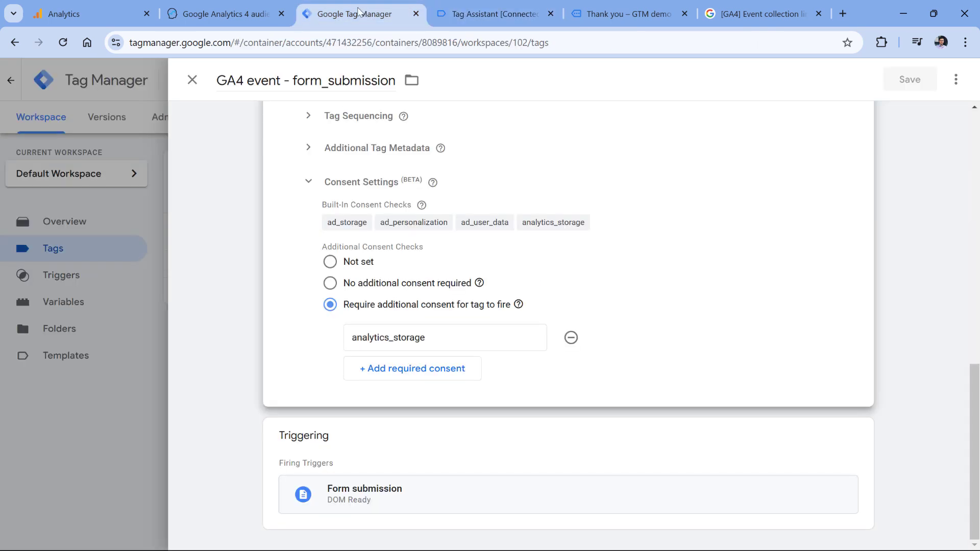
click(333, 285)
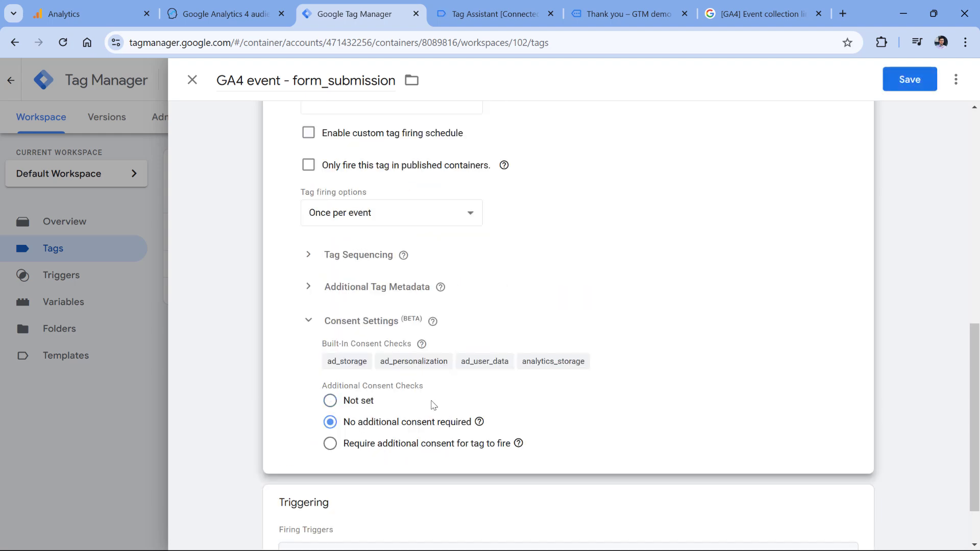
scroll(438, 408, up, 6)
click(908, 80)
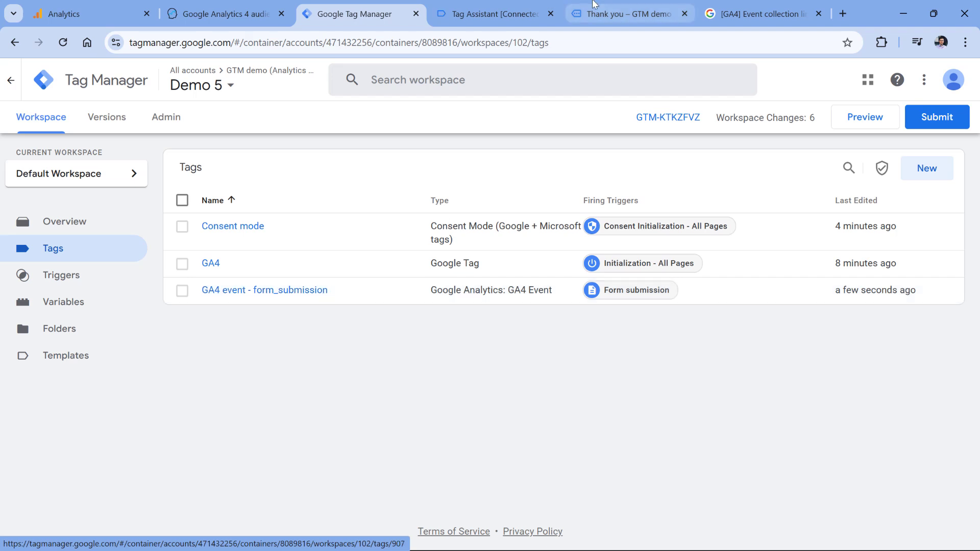
- Start a new preview and submit the demo form with a test name and e-mail
click(866, 122)
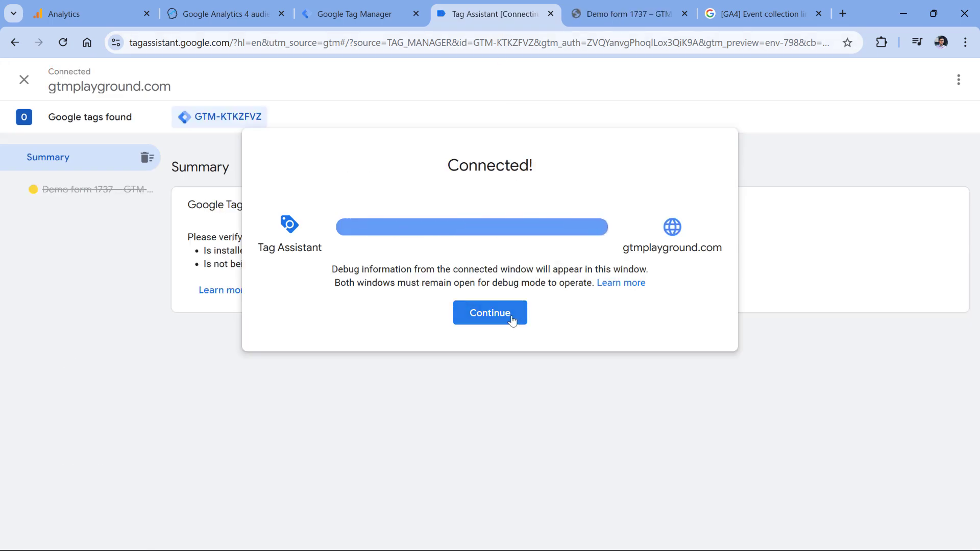
click(509, 314)
click(394, 368)
text(asd)
click(376, 411)
text(asd@asd.com)
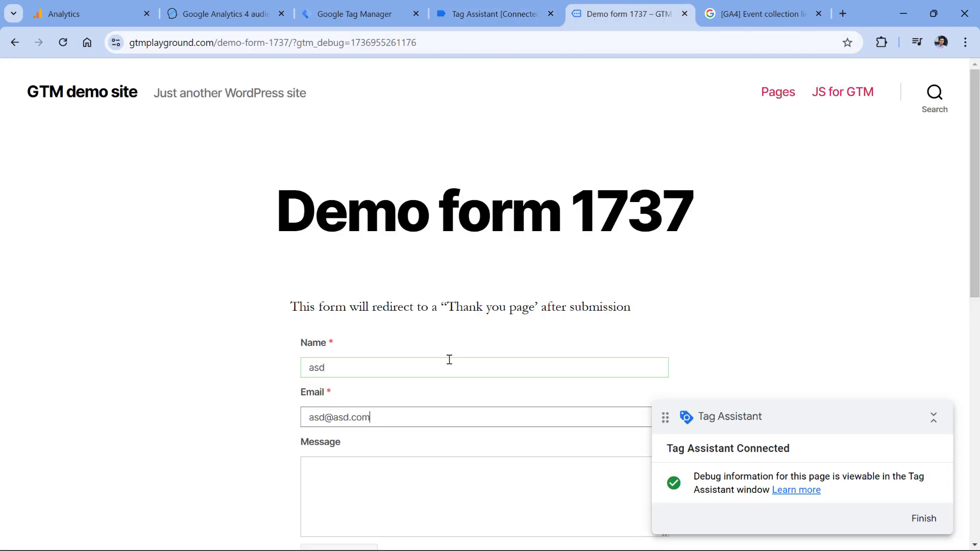
scroll(382, 302, down, 5)
click(339, 323)
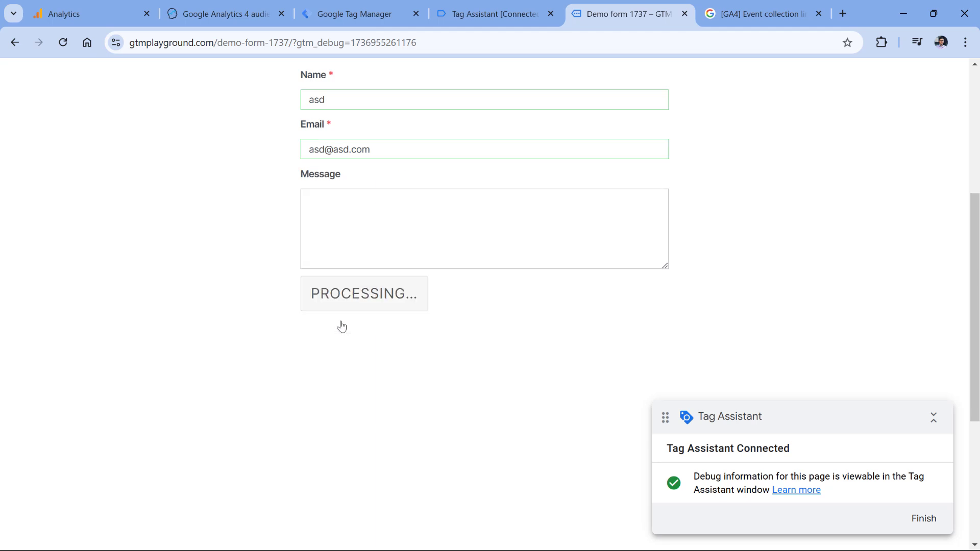
- Check the DOM Ready event's consent and fired tags, then view hits sent to G-VSW03W7WS4
click(502, 16)
click(68, 243)
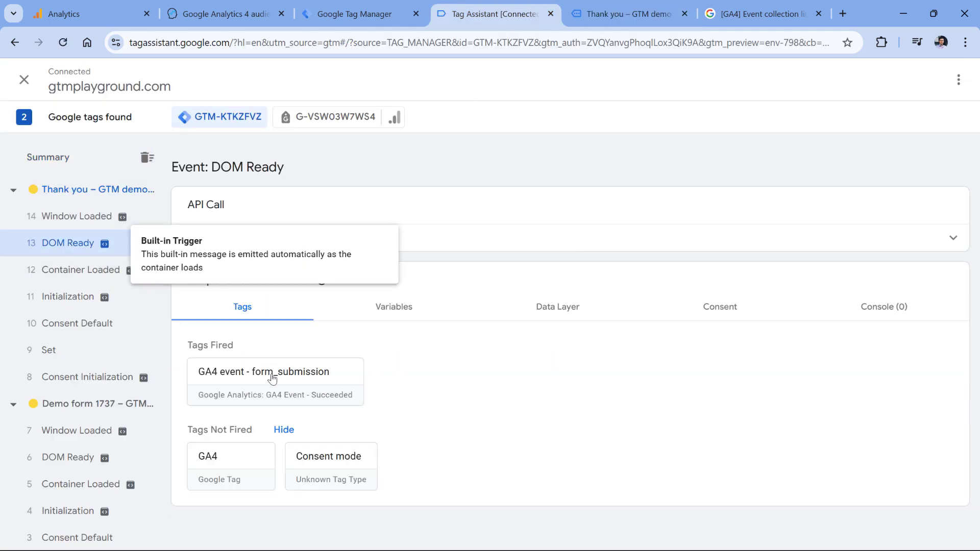
click(711, 306)
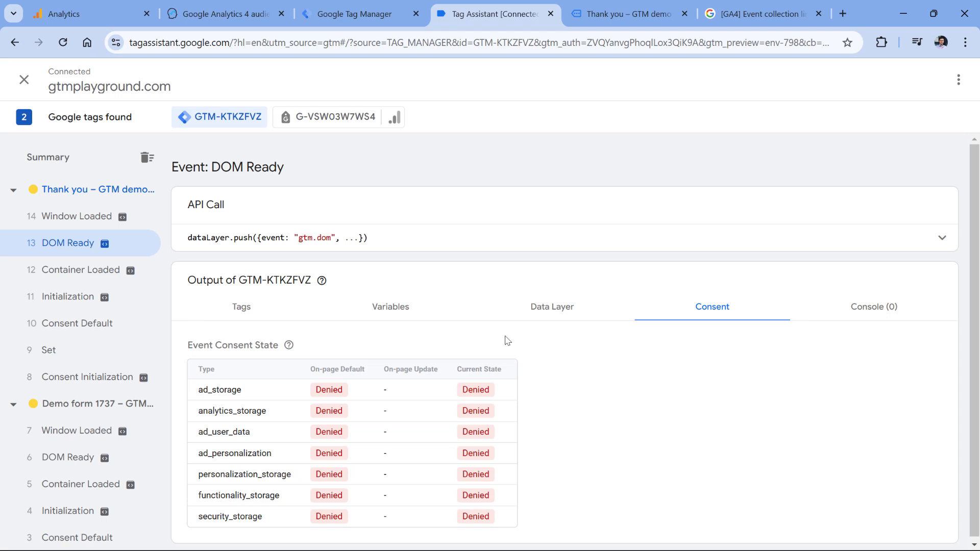
click(268, 309)
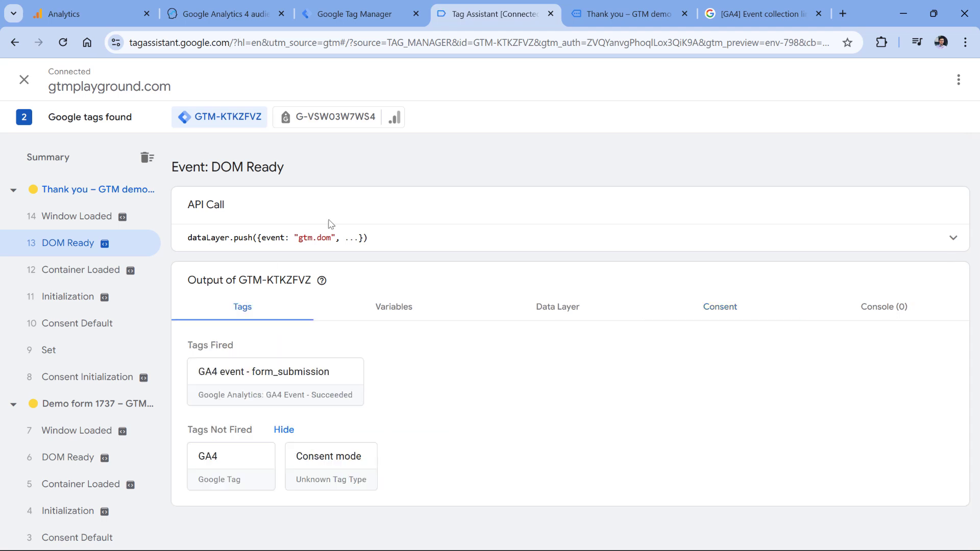
click(336, 122)
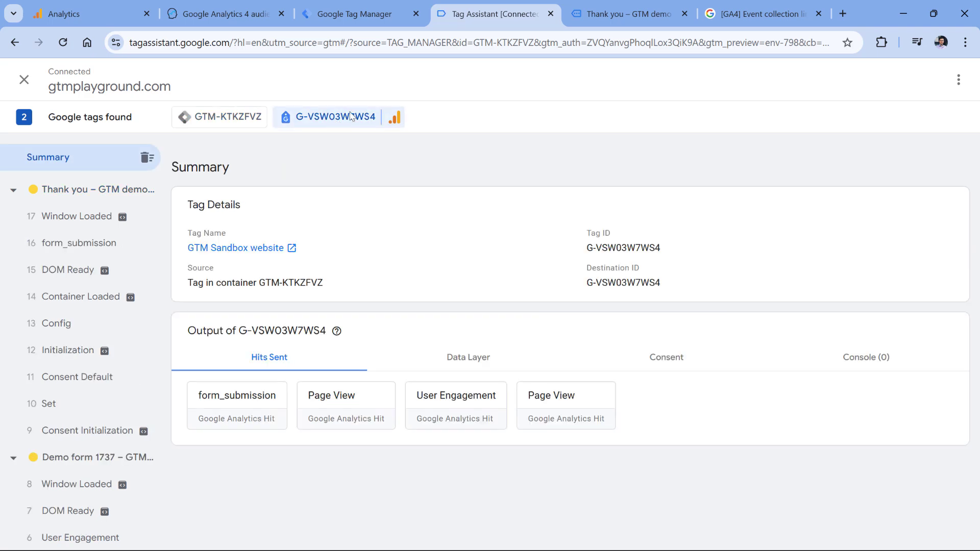
- Open the form_submission hit's details and scroll down to its parameters
click(236, 406)
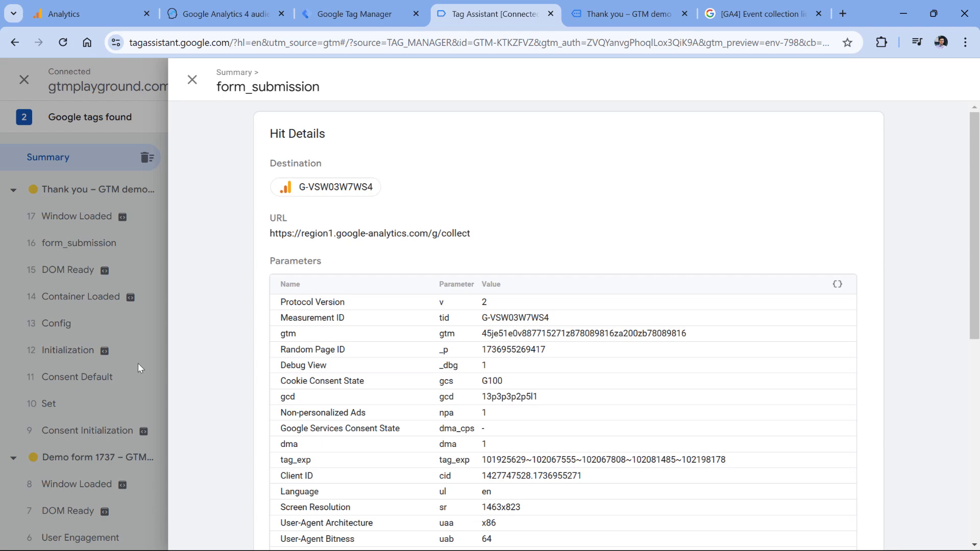
click(137, 363)
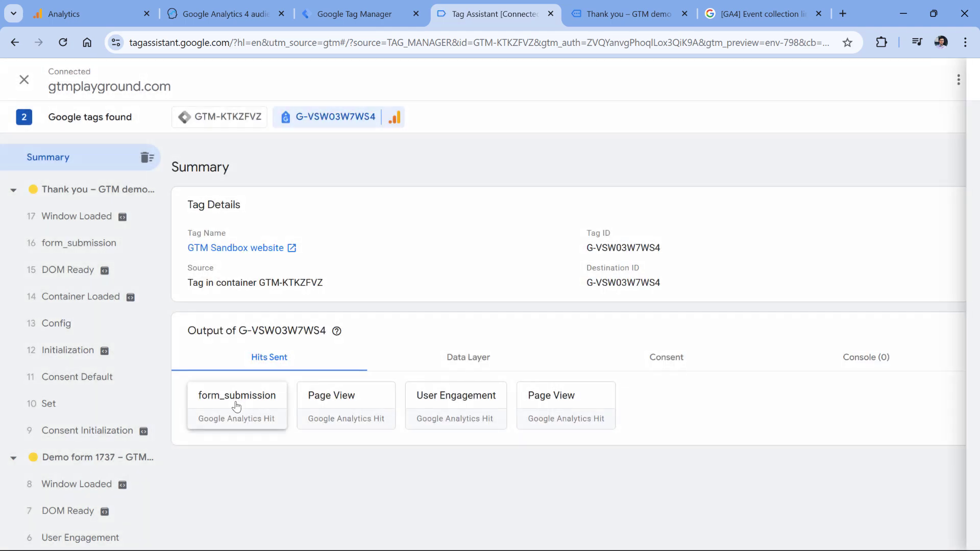
click(235, 406)
scroll(283, 316, down, 1)
drag(281, 314, 365, 317)
- Highlight the Cookie Consent State value G100, pointing out its final 0
drag(482, 315, 502, 315)
click(501, 328)
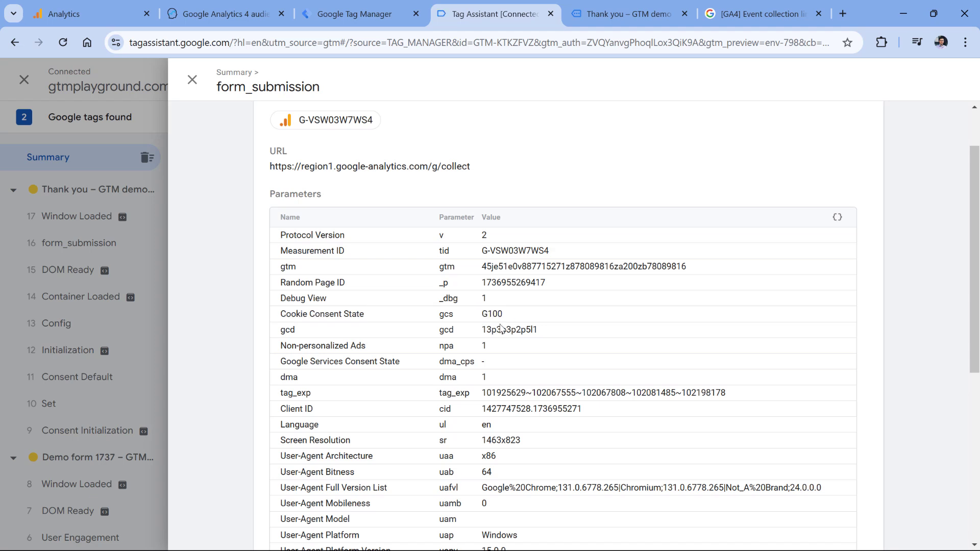
double_click(491, 314)
click(526, 339)
drag(502, 314, 483, 317)
click(499, 320)
drag(499, 315, 511, 318)
click(504, 319)
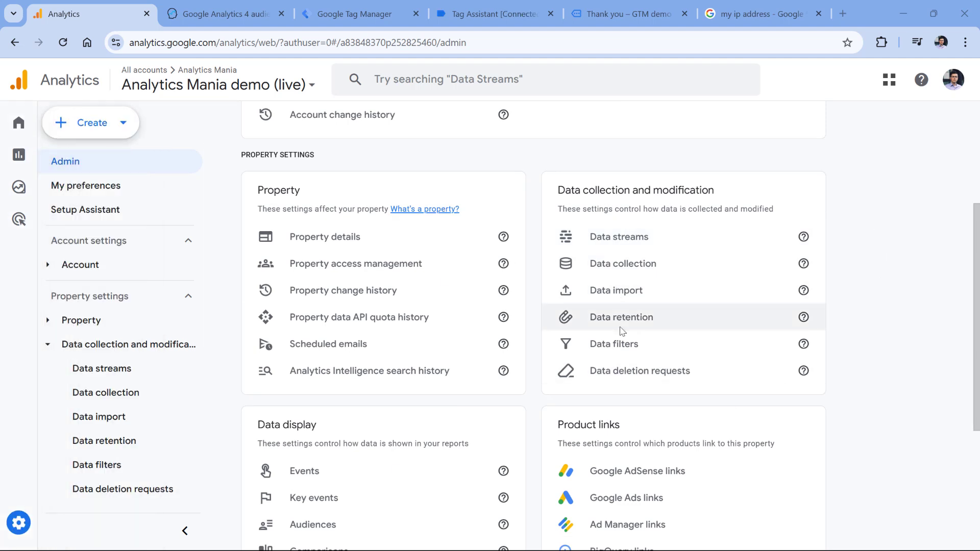
- Review the Data filters, confirming the Internal Traffic exclusion is Active, then go to Data streams
click(615, 345)
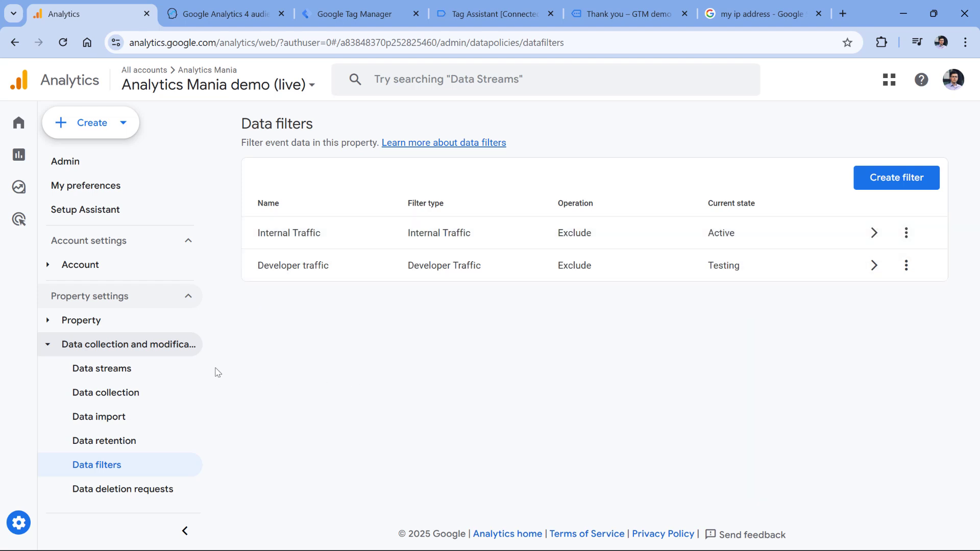
scroll(120, 252, down, 5)
scroll(122, 243, up, 3)
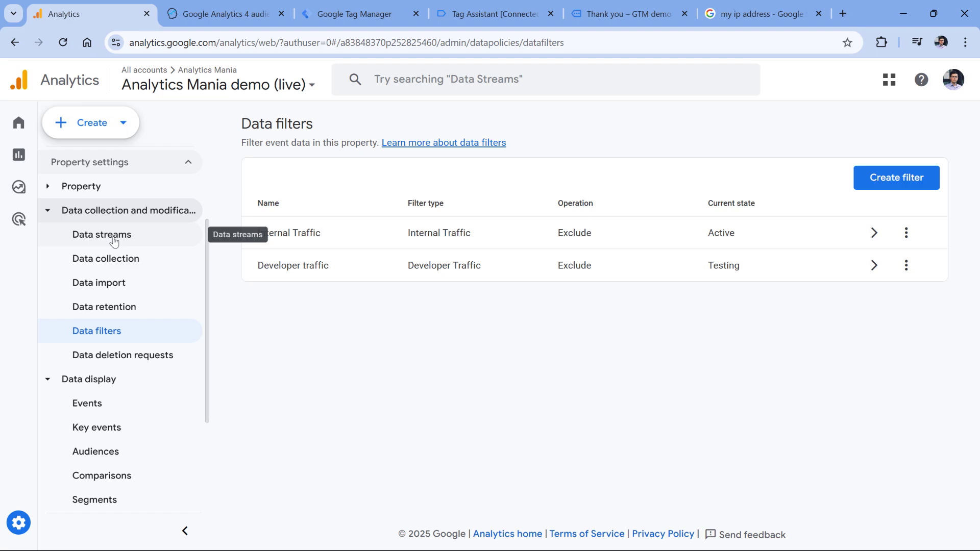
click(113, 239)
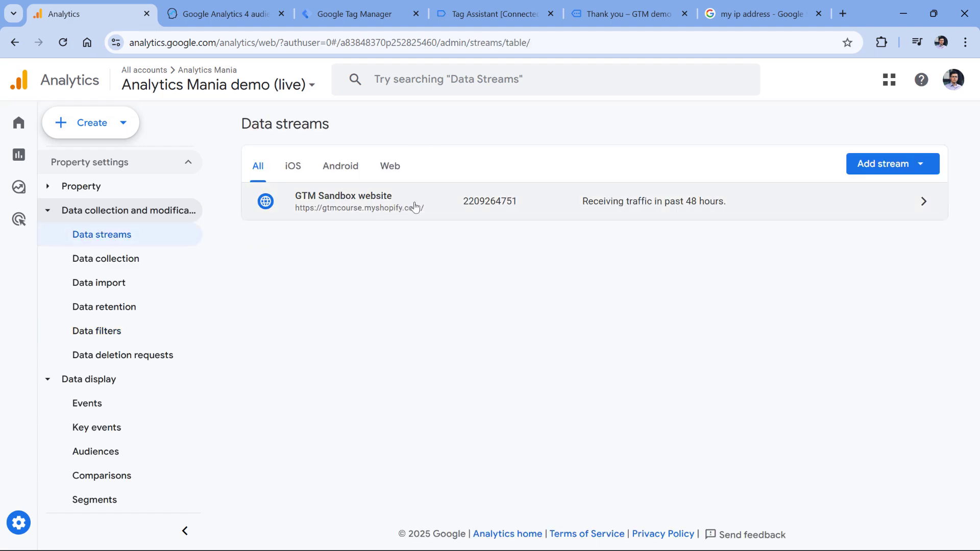
- Open the GTM Sandbox stream's Google tag settings and go to Define internal traffic
click(415, 206)
scroll(413, 385, down, 6)
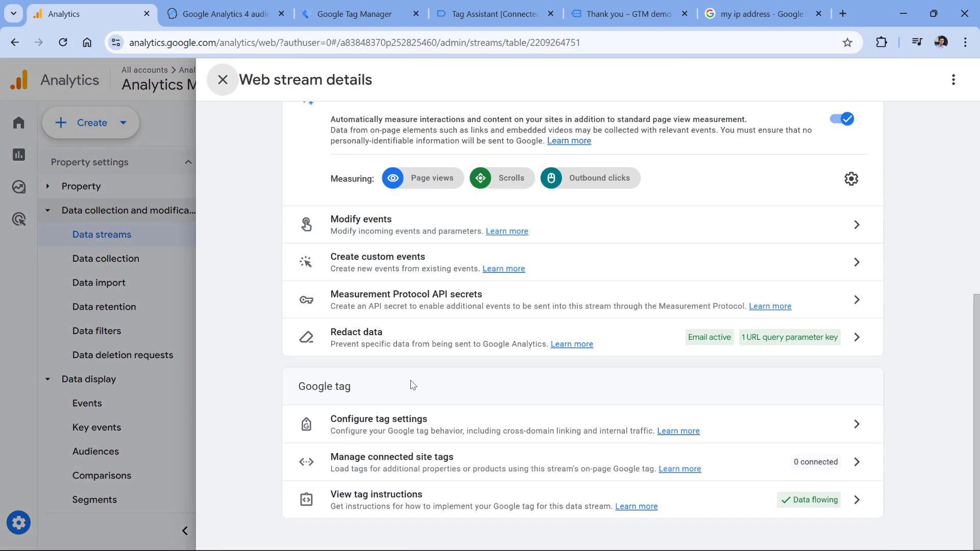
click(401, 431)
scroll(467, 276, down, 3)
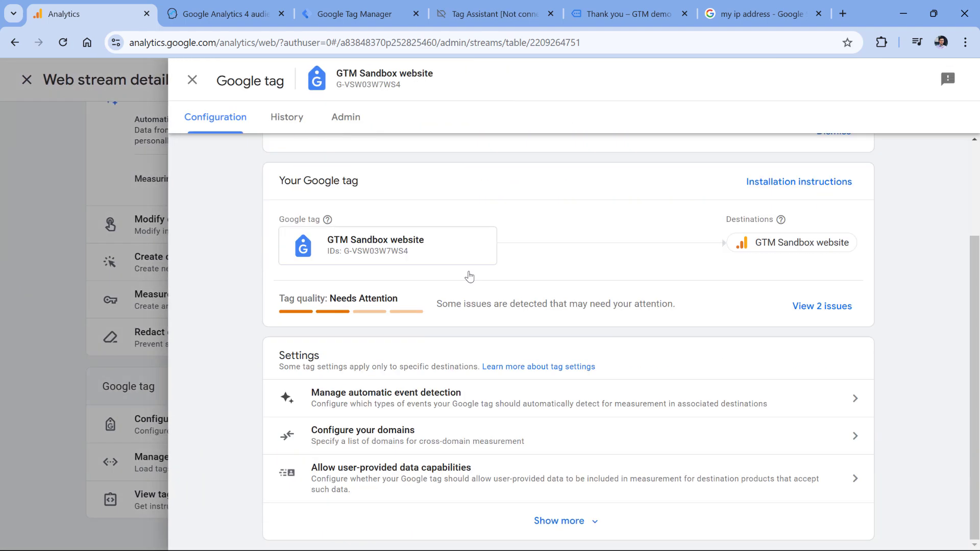
click(565, 521)
scroll(579, 437, down, 5)
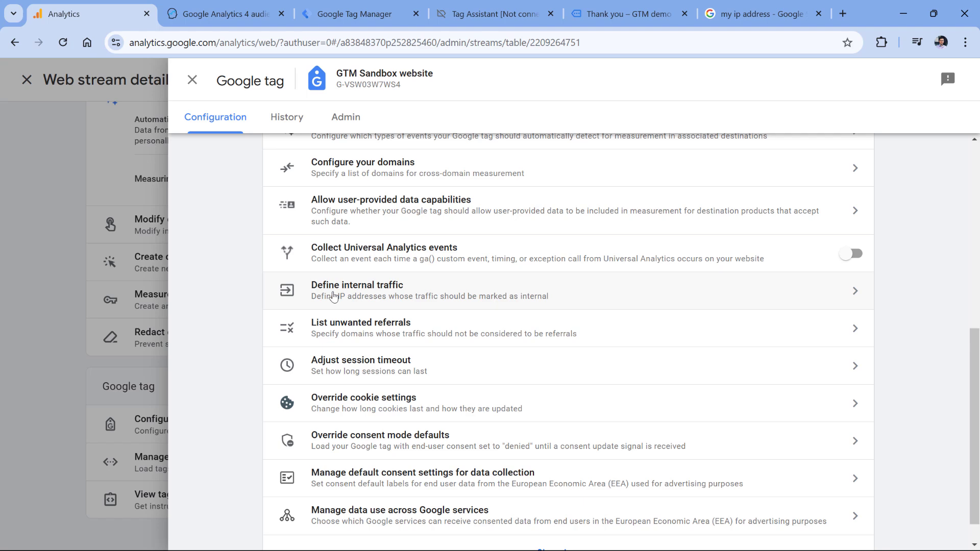
click(367, 298)
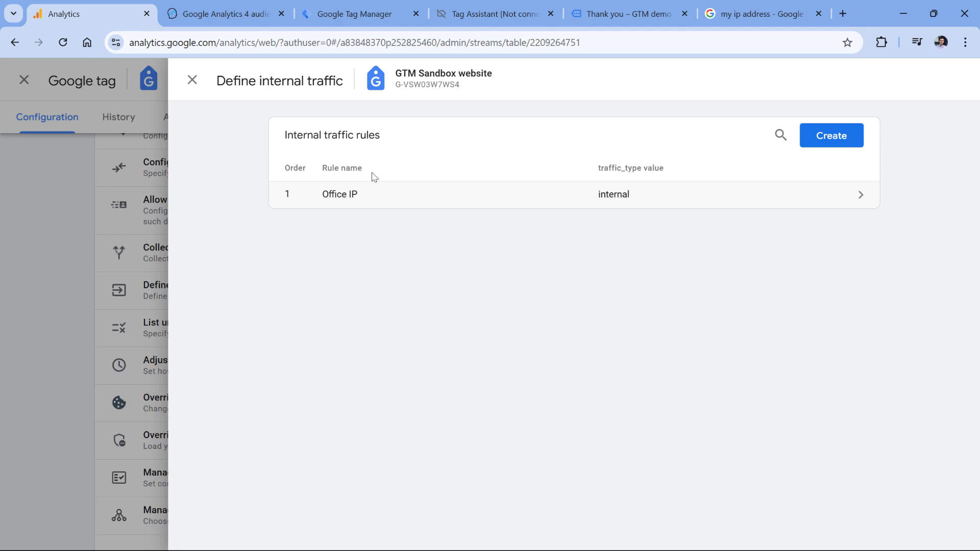
- Open the Office IP rule and highlight the IP address in its Value field
click(346, 192)
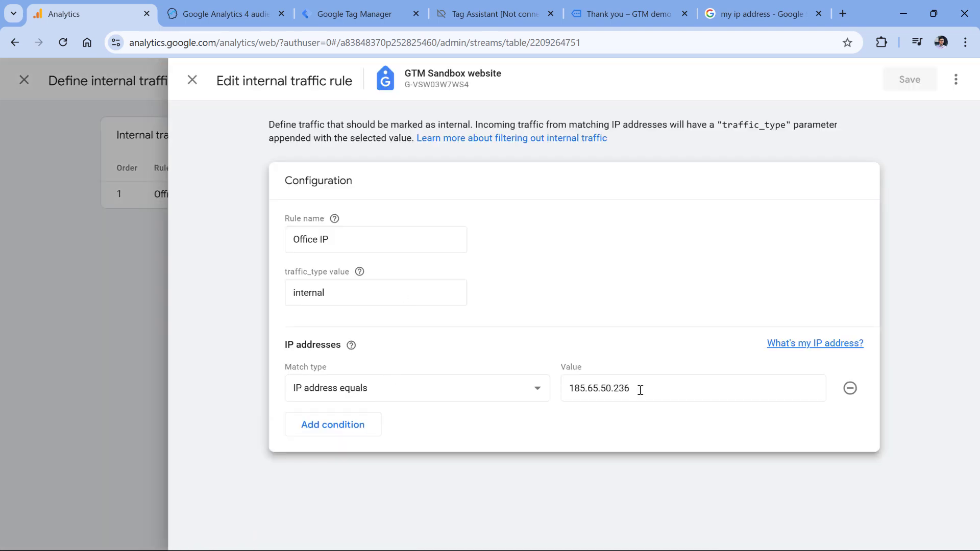
drag(640, 389, 568, 390)
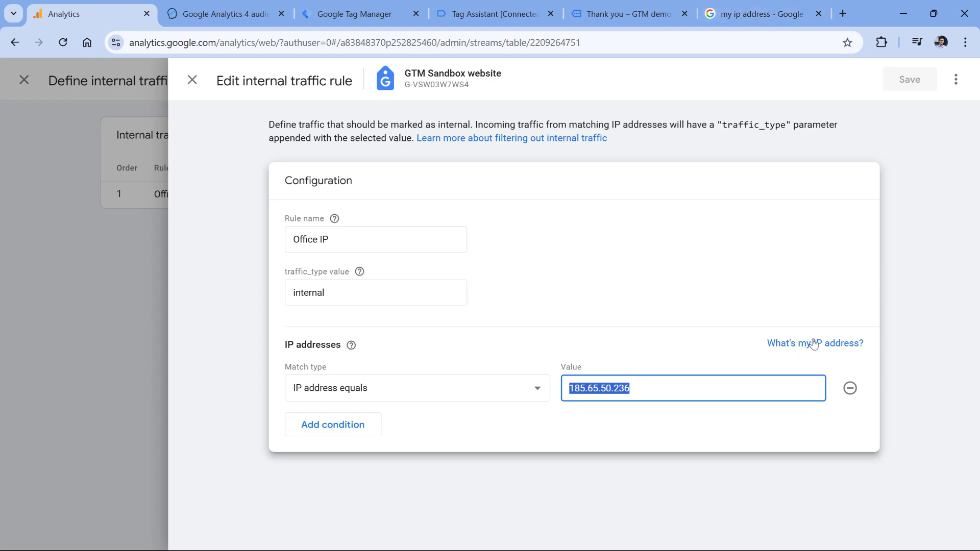
- Compare the public IP from Google's 'What's my IP' result, then return to the Office IP rule
click(761, 14)
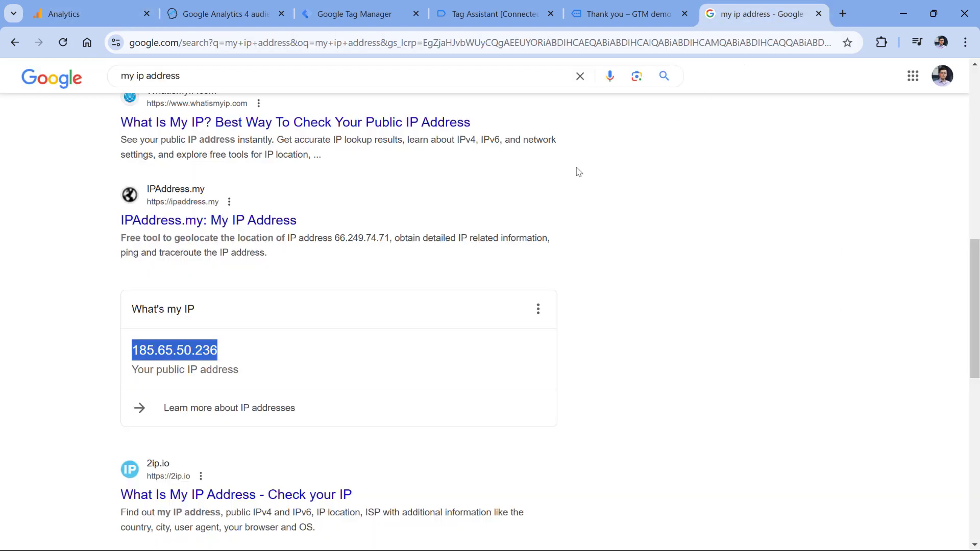
scroll(345, 250, up, 4)
scroll(345, 250, up, 7)
scroll(344, 248, down, 11)
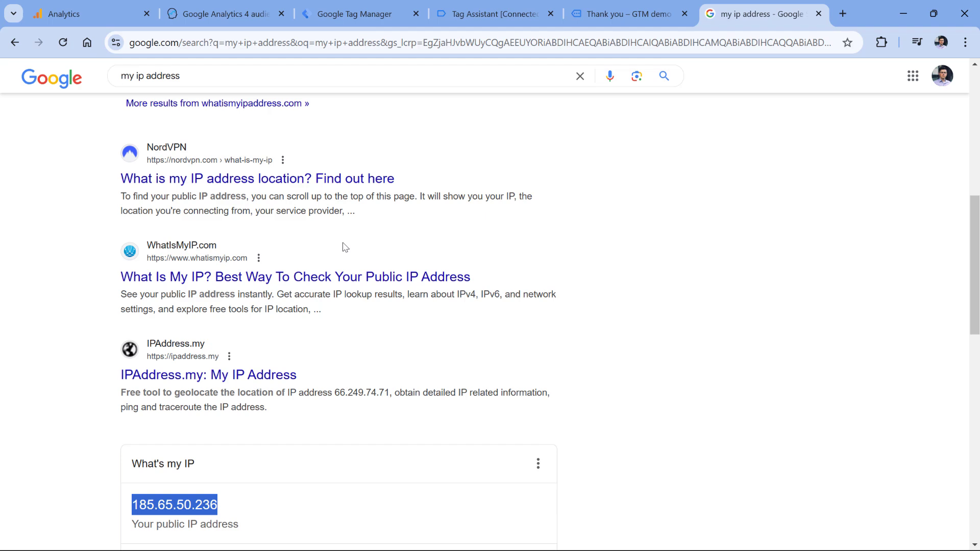
drag(224, 289, 132, 284)
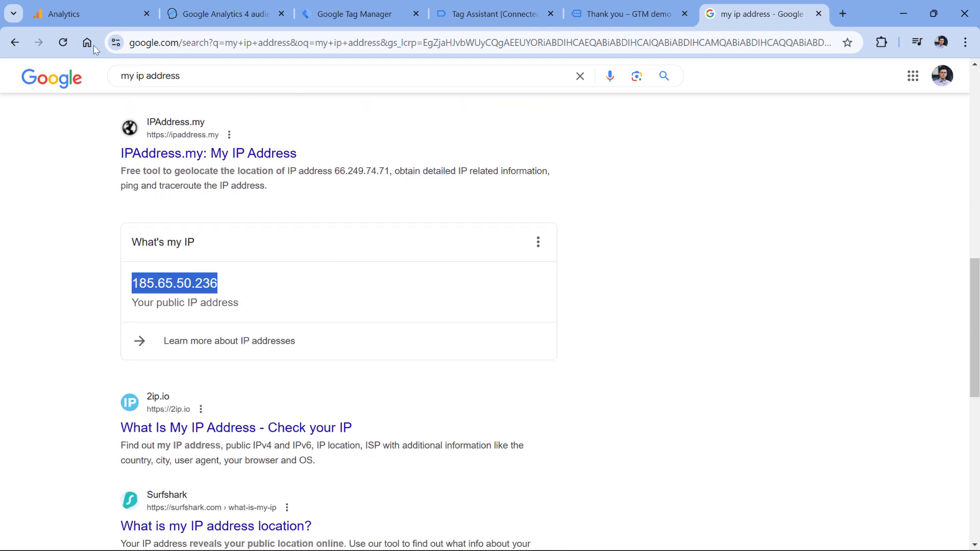
click(76, 14)
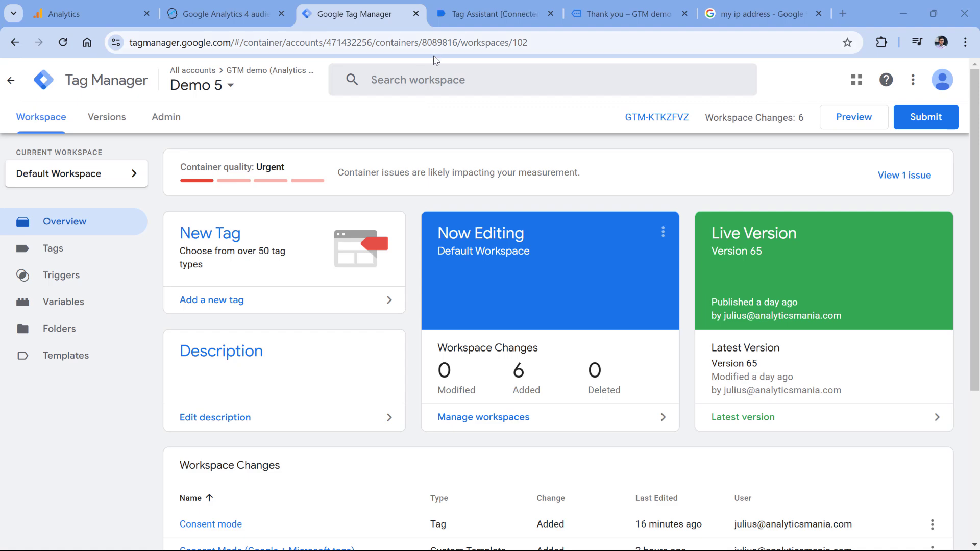
scroll(343, 210, down, 5)
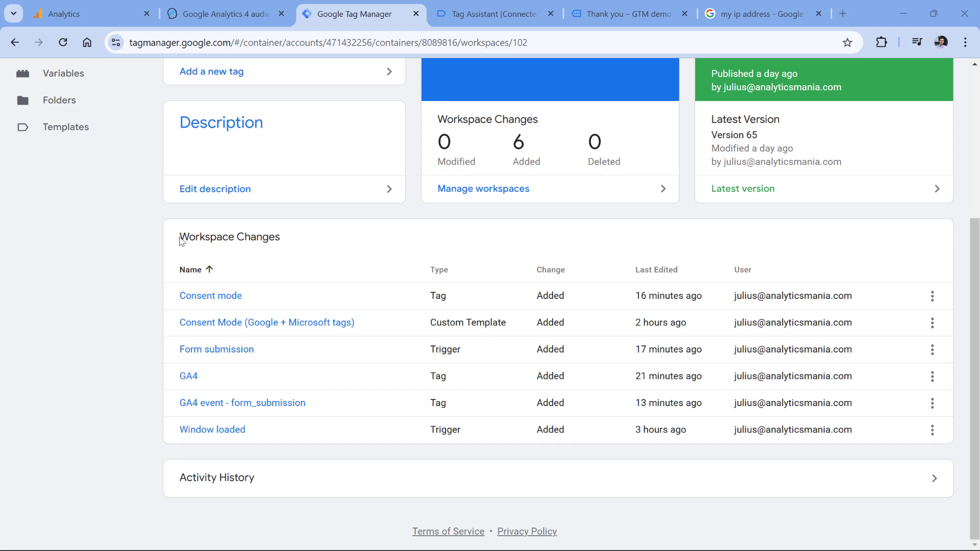
drag(179, 239, 280, 239)
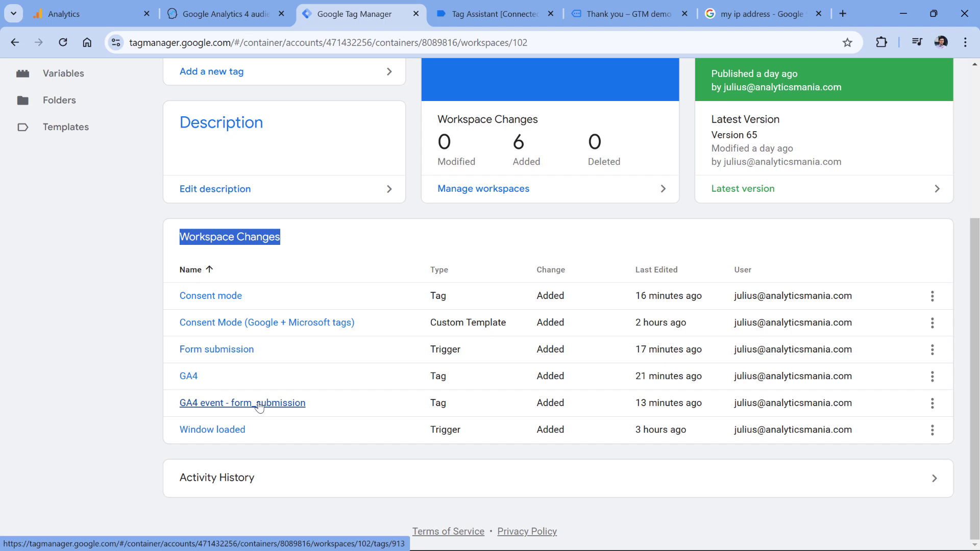
double_click(548, 406)
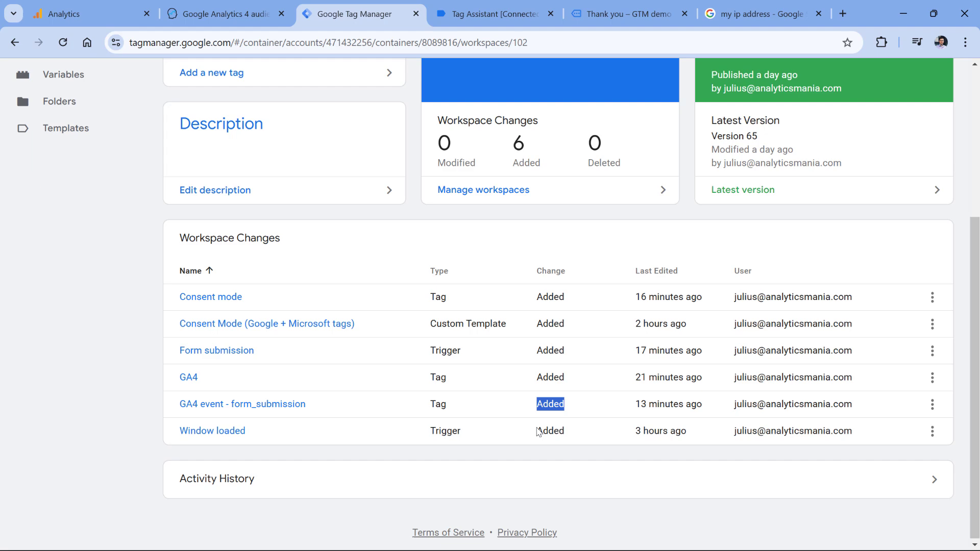
scroll(366, 315, up, 2)
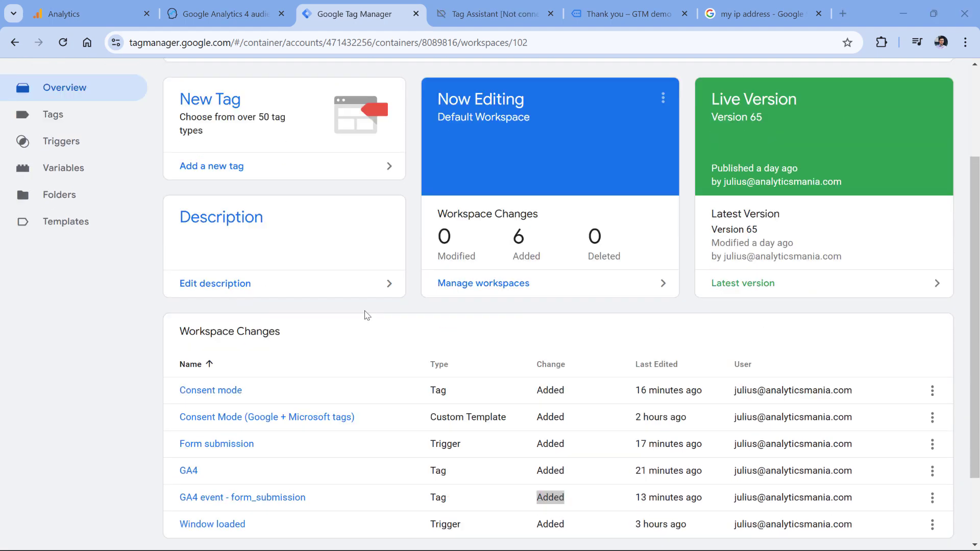
scroll(366, 315, down, 2)
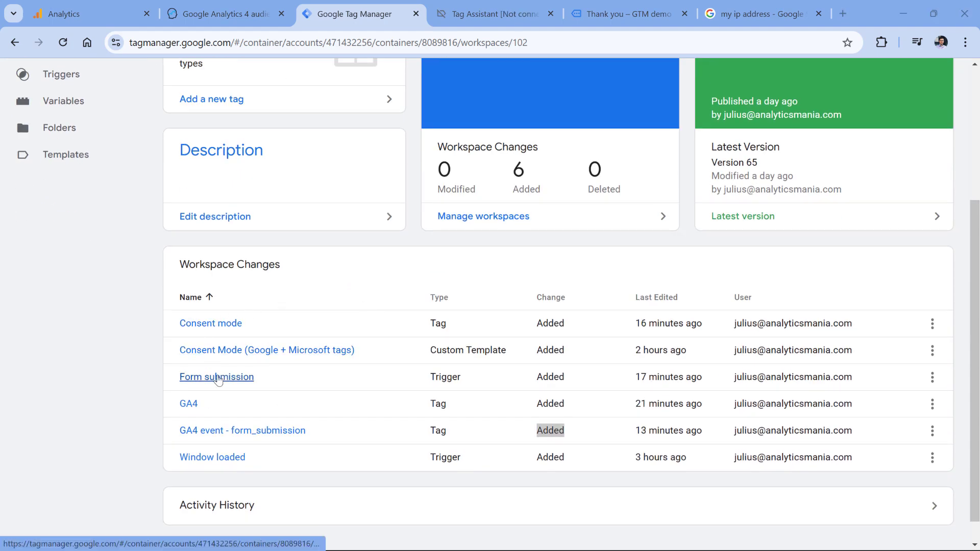
scroll(217, 380, up, 4)
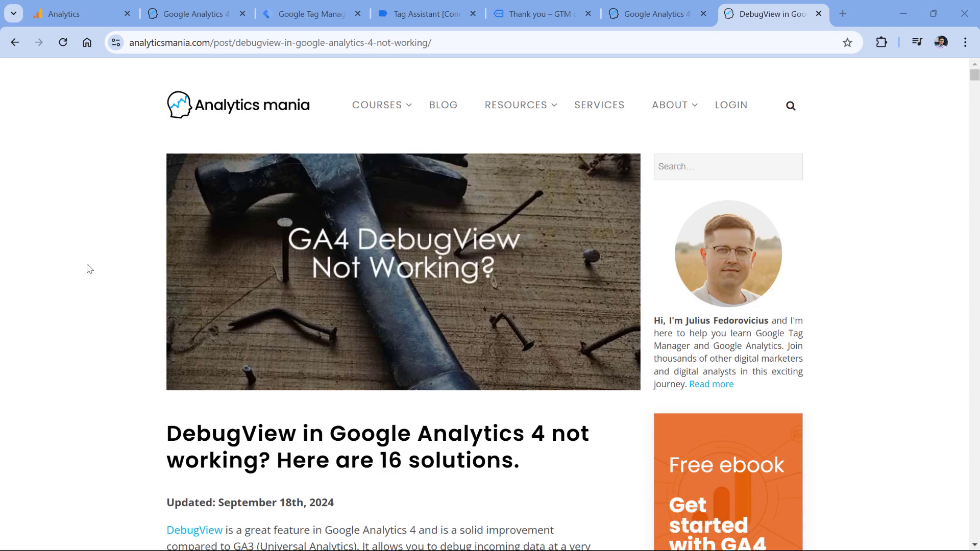
- Scroll through the 'DebugView in Google Analytics 4 not working' article
scroll(213, 244, down, 4)
scroll(213, 243, down, 19)
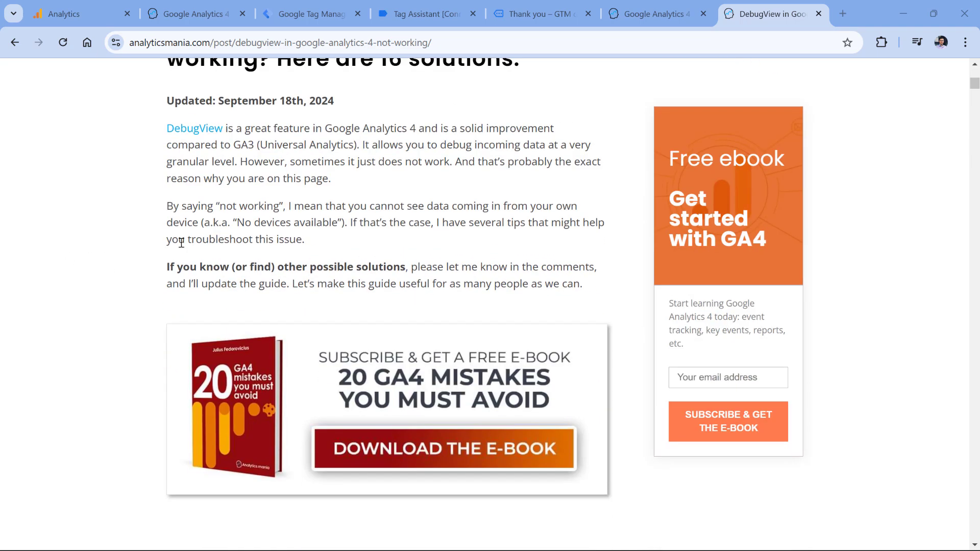
scroll(136, 243, up, 8)
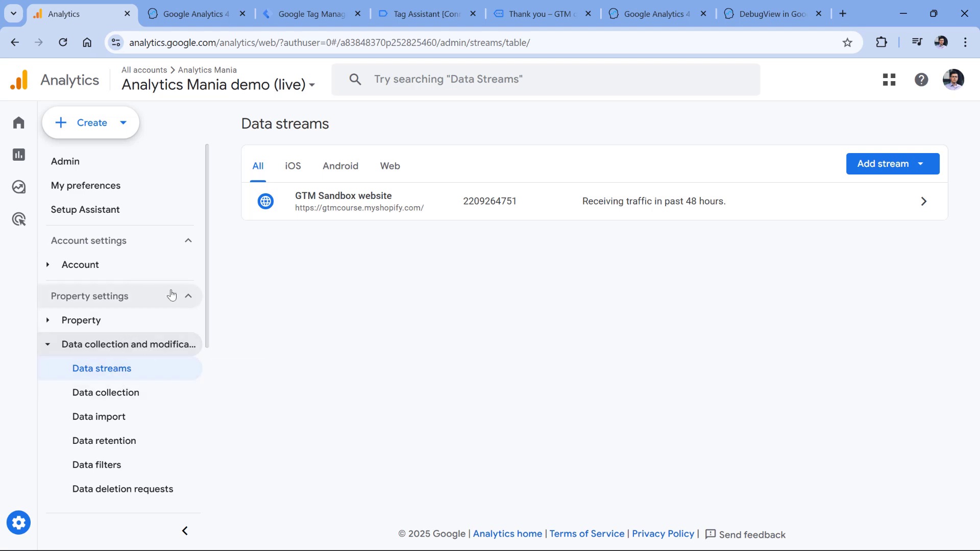
- Go to Admin > Events and confirm Modify event lists no modification rules
scroll(118, 354, down, 1)
scroll(118, 354, down, 3)
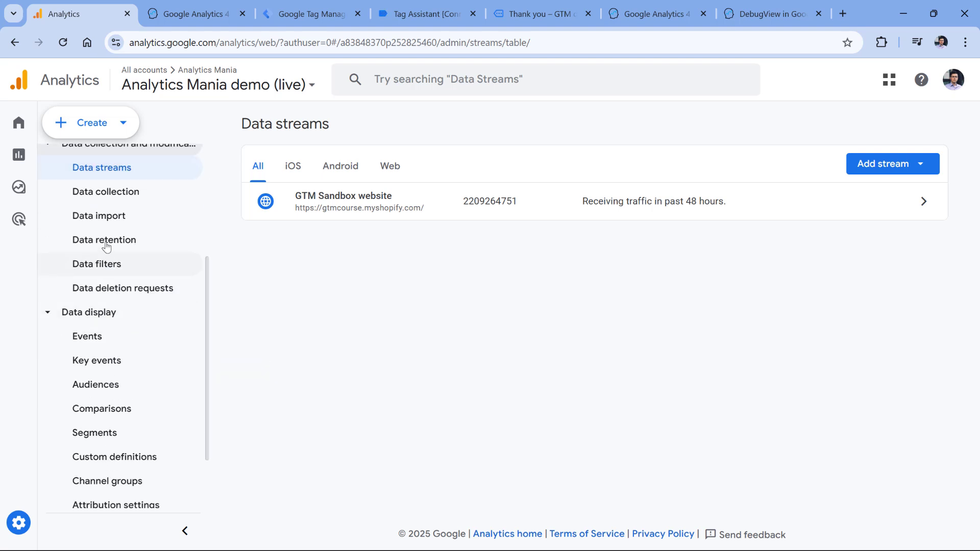
click(30, 517)
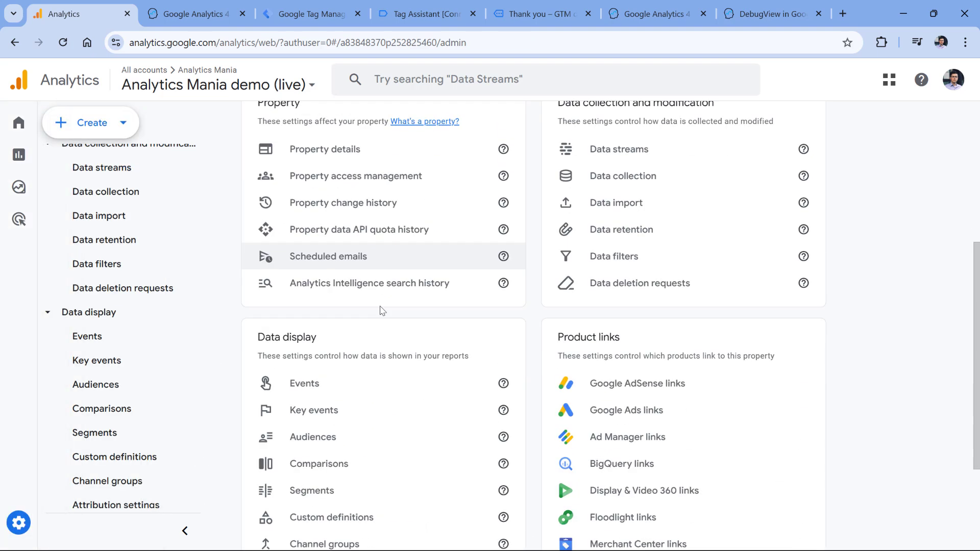
scroll(388, 317, down, 2)
click(316, 276)
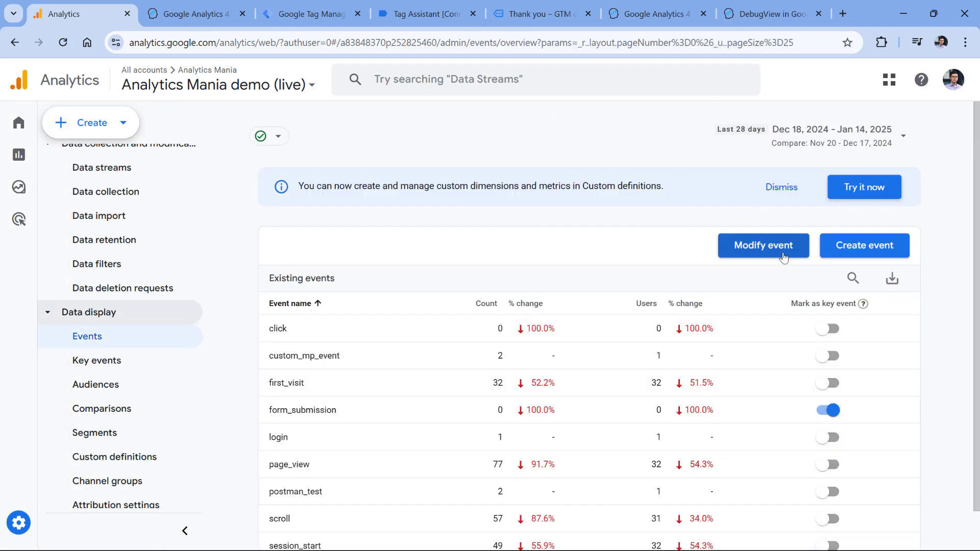
click(764, 252)
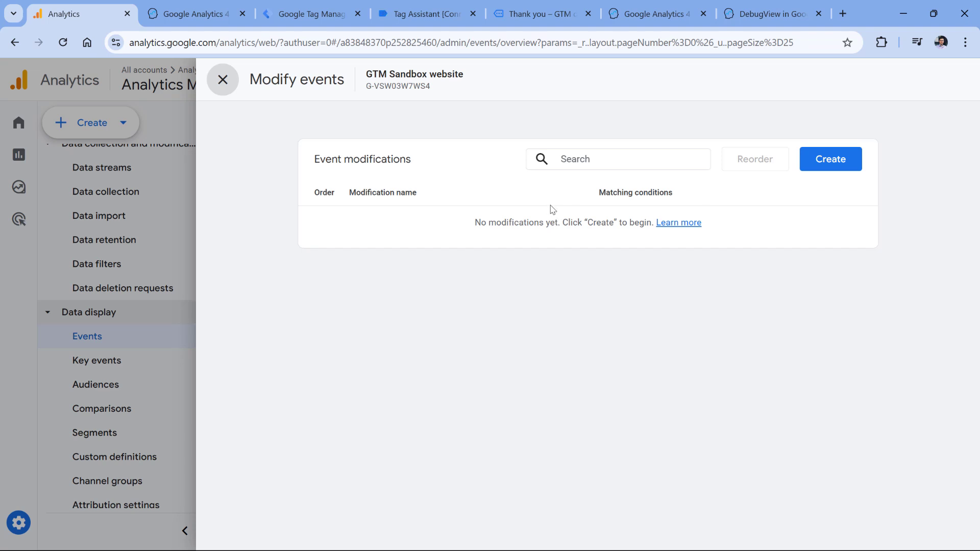
key(Escape)
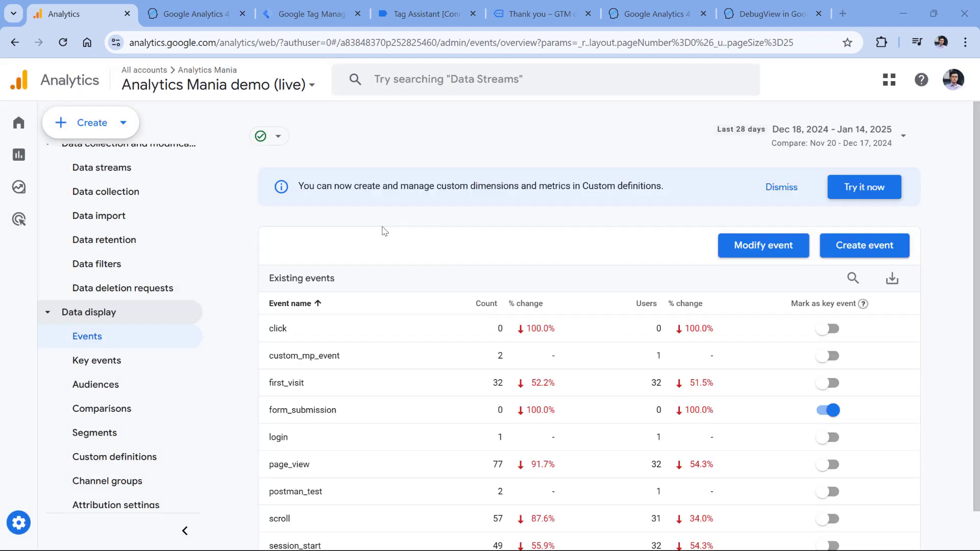
- Open the Change form_submission modification from the Modify events list
click(763, 249)
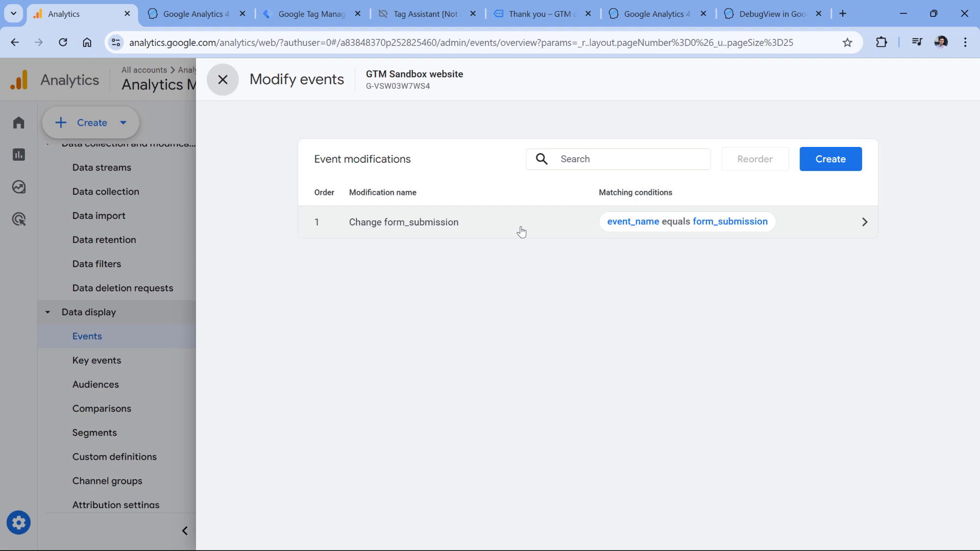
click(521, 232)
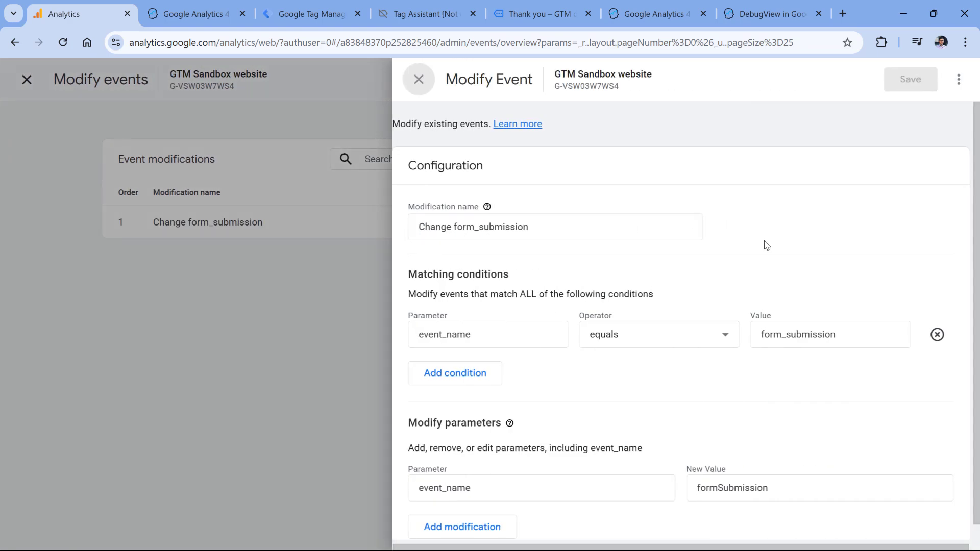
- Inspect the rule condition matching event_name equals form_submission and its new value formSubmission
scroll(765, 245, down, 1)
click(716, 471)
double_click(731, 475)
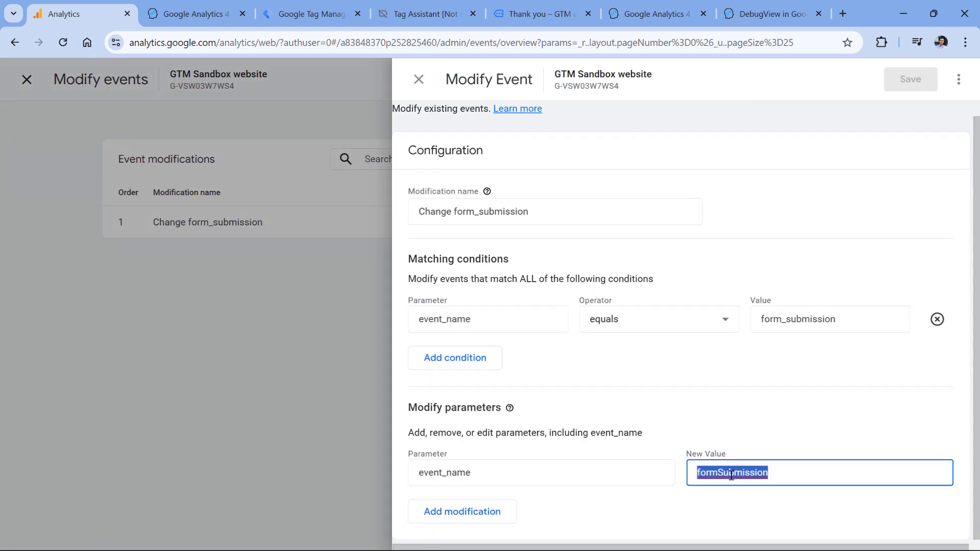
click(768, 400)
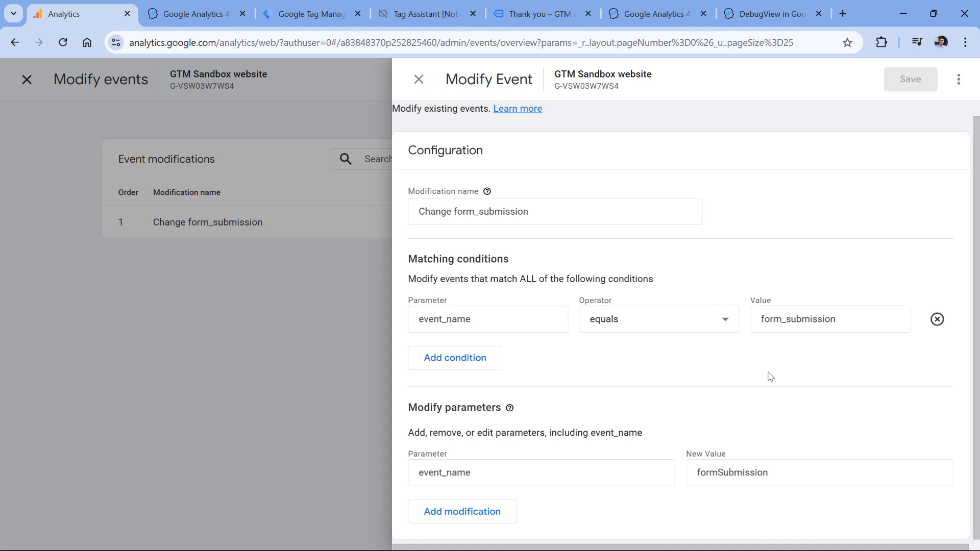
click(493, 325)
drag(493, 324, 416, 319)
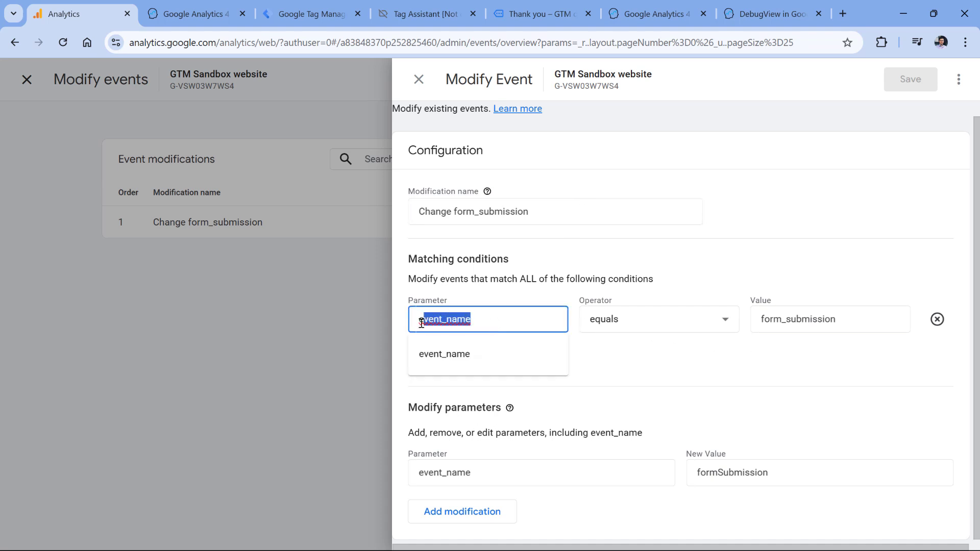
click(677, 283)
drag(846, 322, 746, 321)
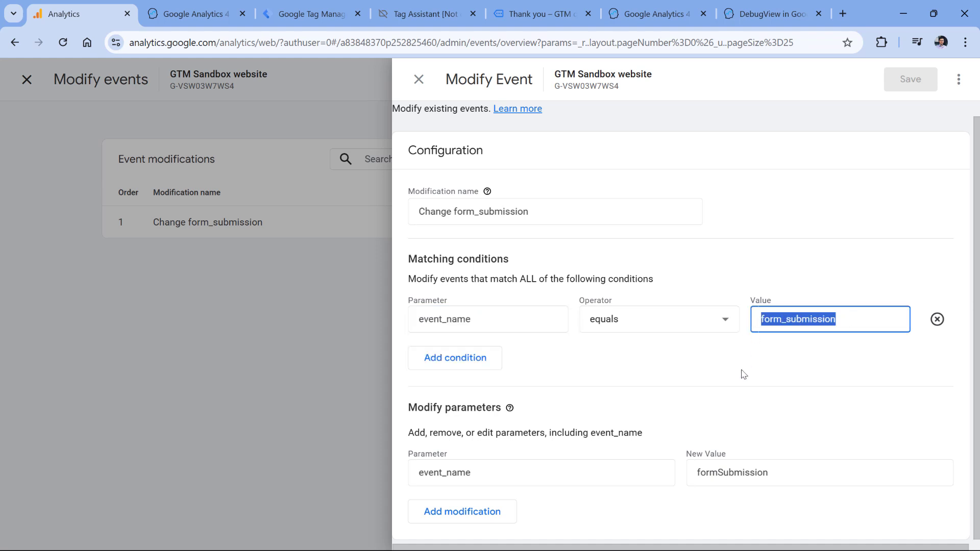
click(743, 374)
- Compare the replacement name formSubmission, with its capital S, against the original form_submission
click(483, 476)
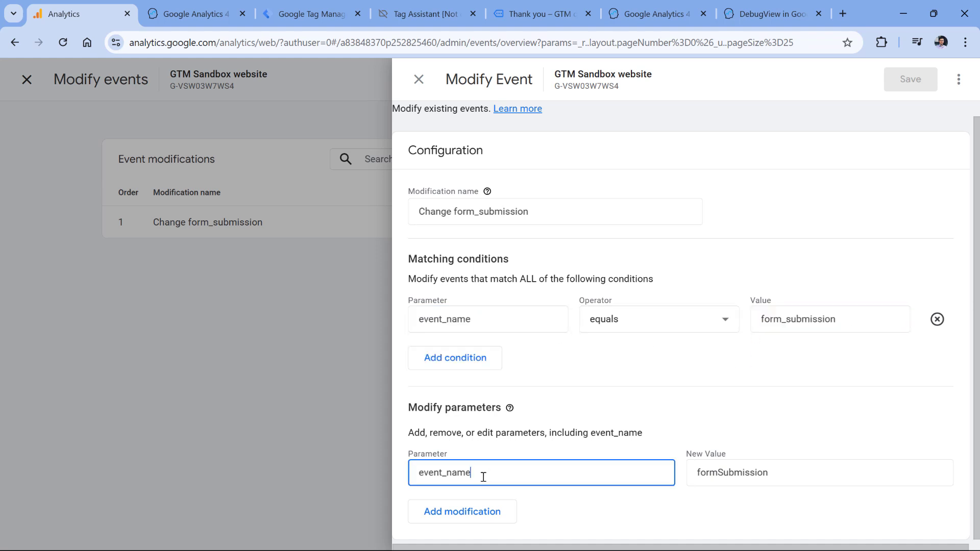
drag(484, 477, 415, 470)
double_click(739, 470)
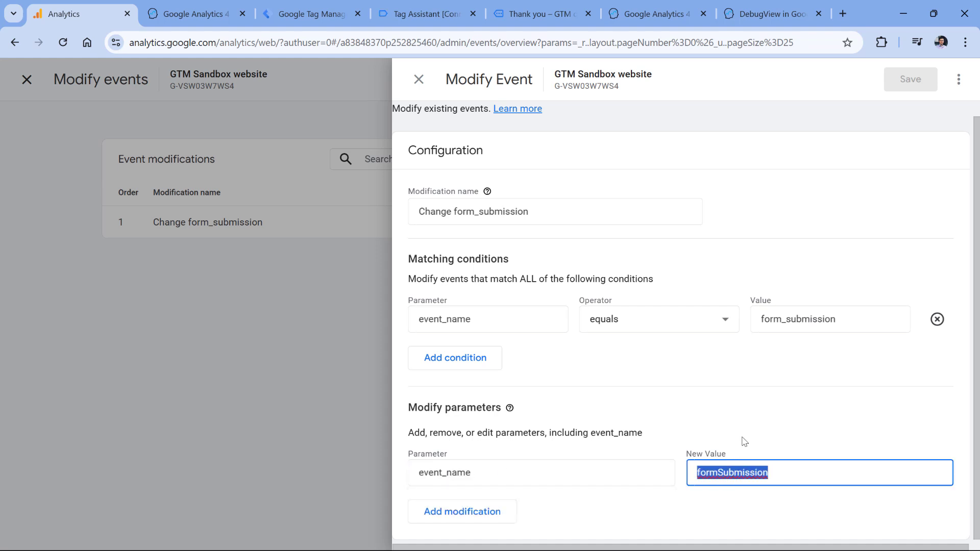
drag(718, 472, 724, 472)
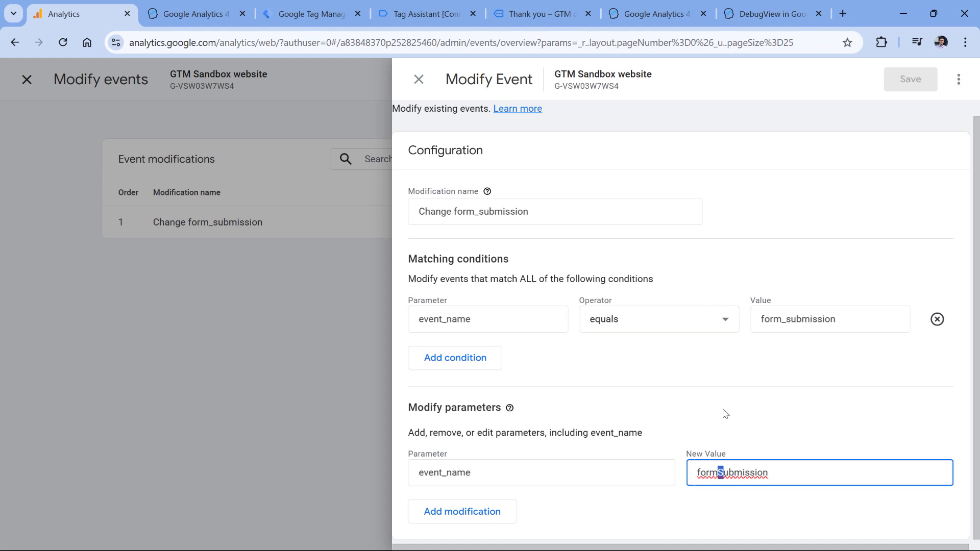
double_click(709, 471)
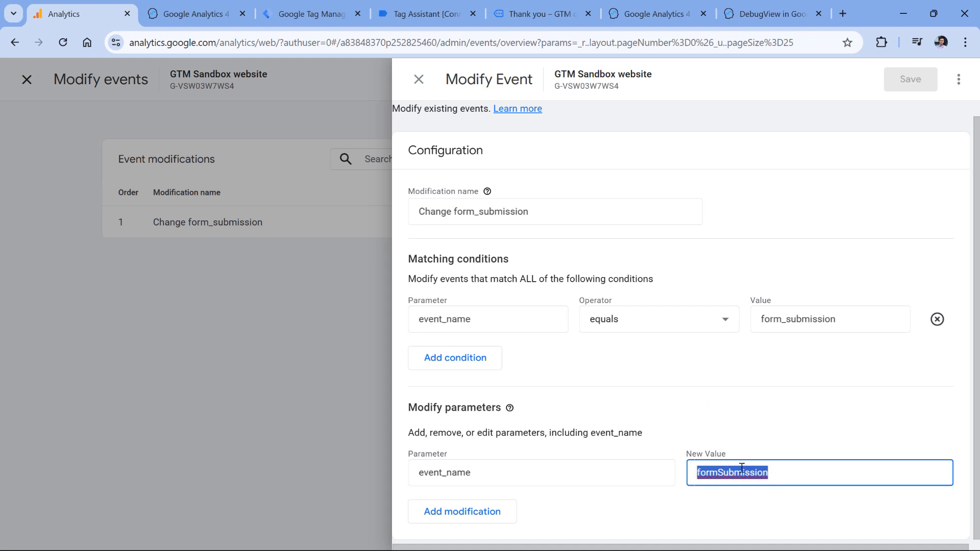
double_click(805, 320)
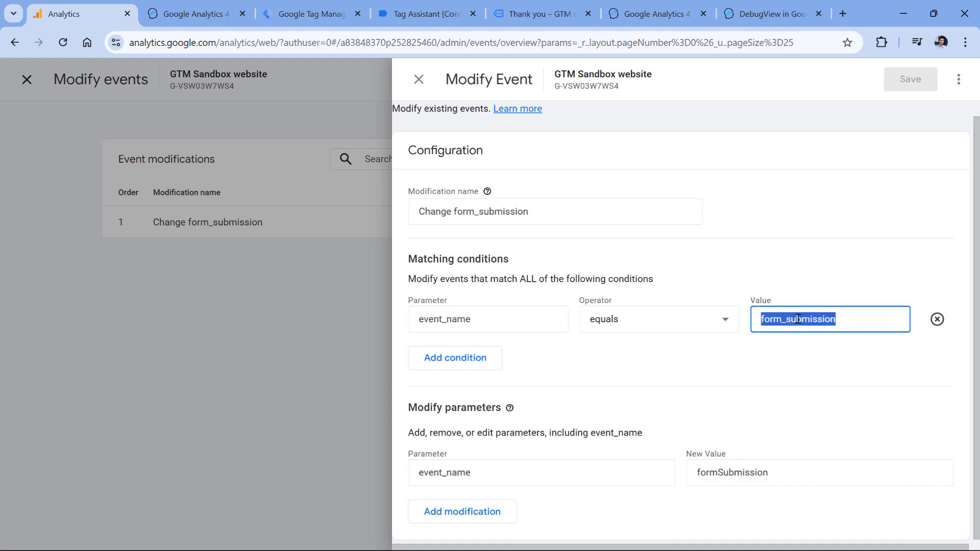
click(805, 356)
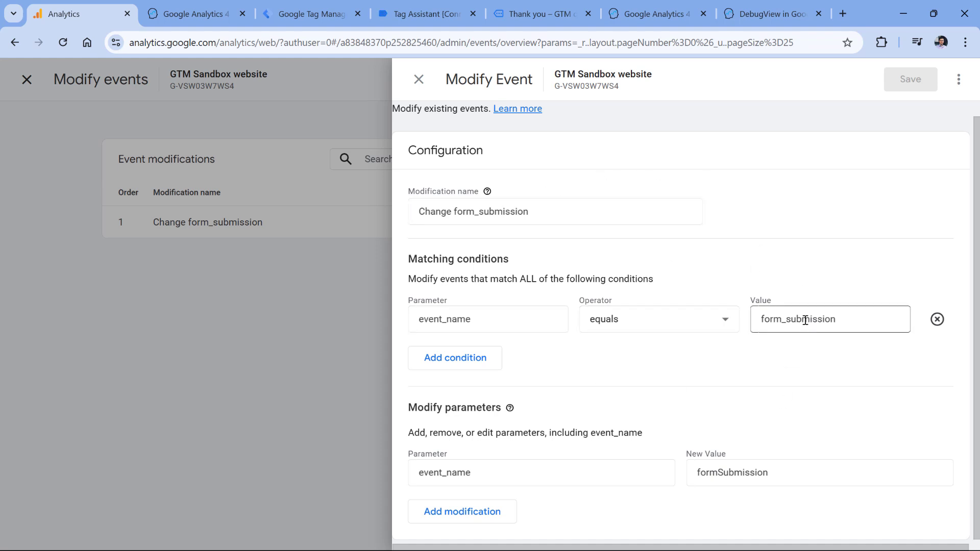
double_click(724, 483)
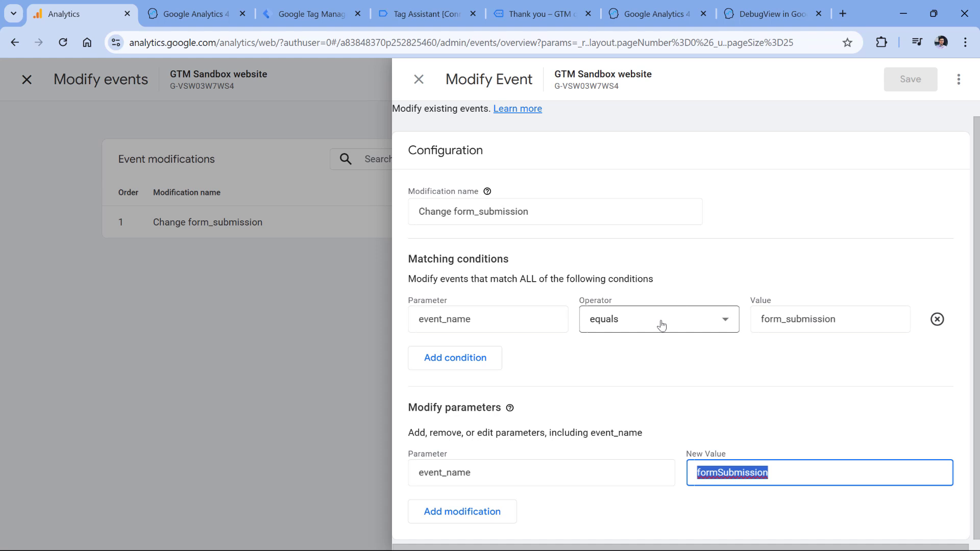
click(418, 79)
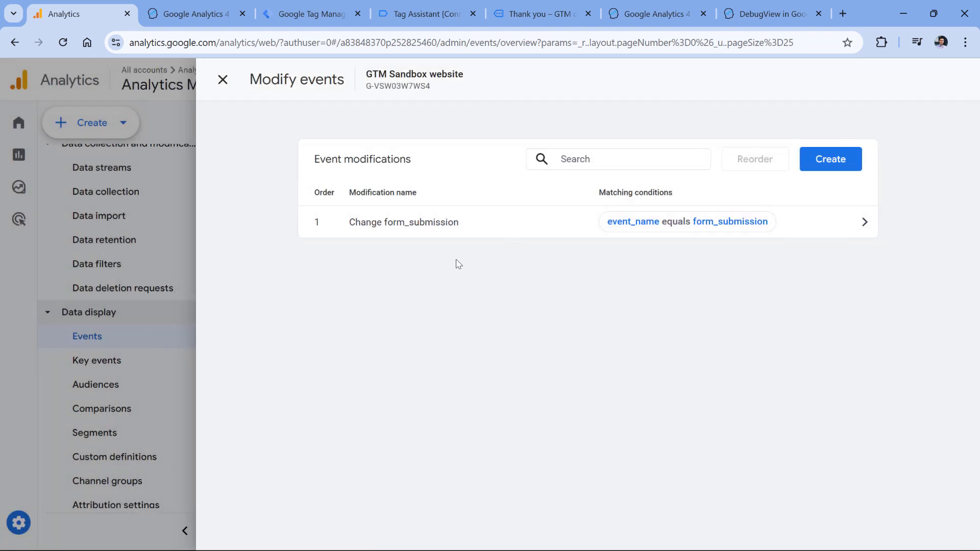